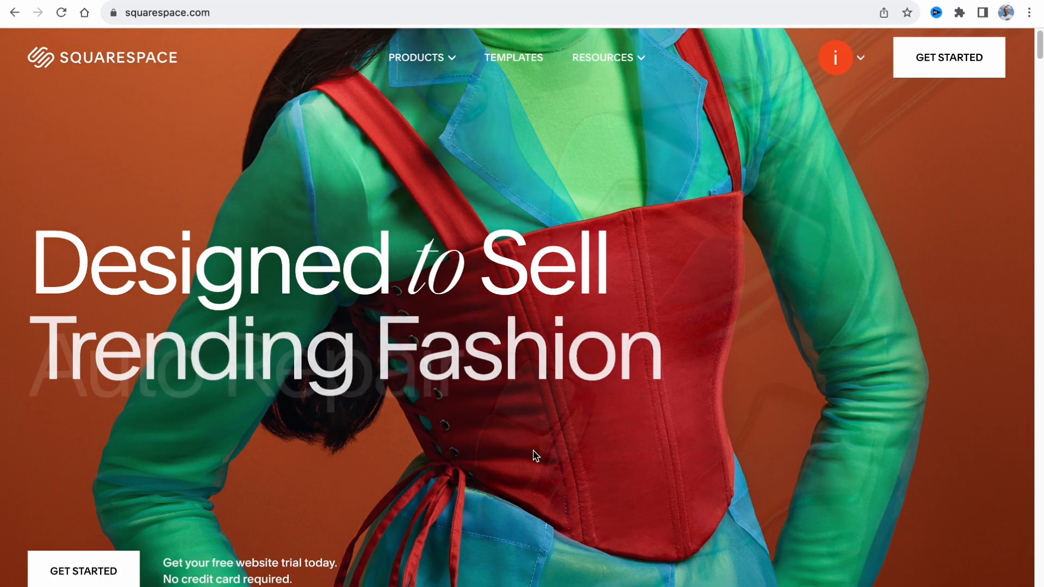
Start a new website and filter the template gallery by the Weddings topic.
{"action": "scroll", "coordinate": [537, 440], "scroll_direction": "down", "scroll_amount": 2}
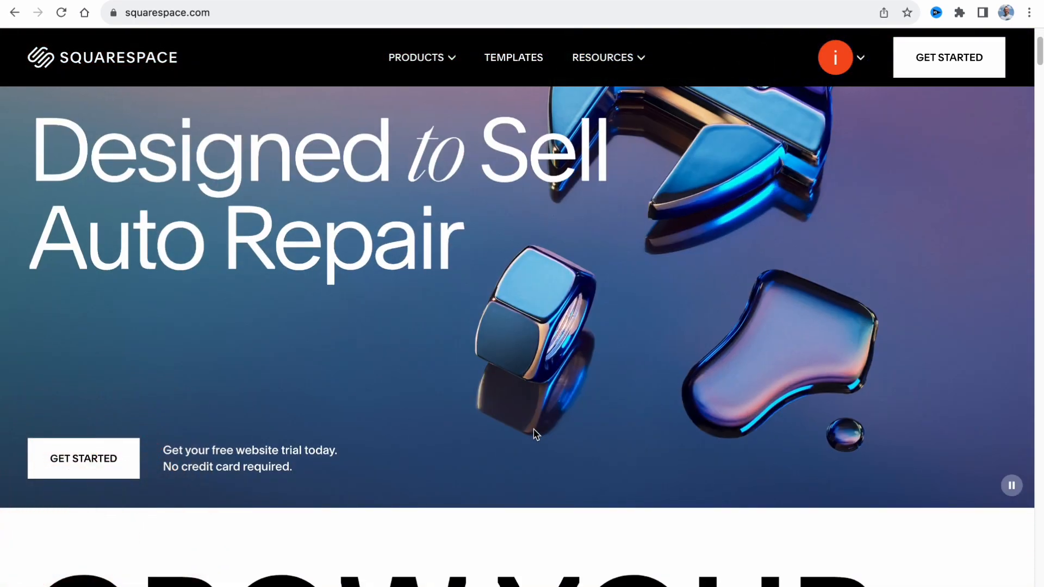
{"action": "scroll", "coordinate": [536, 434], "scroll_direction": "up", "scroll_amount": 2}
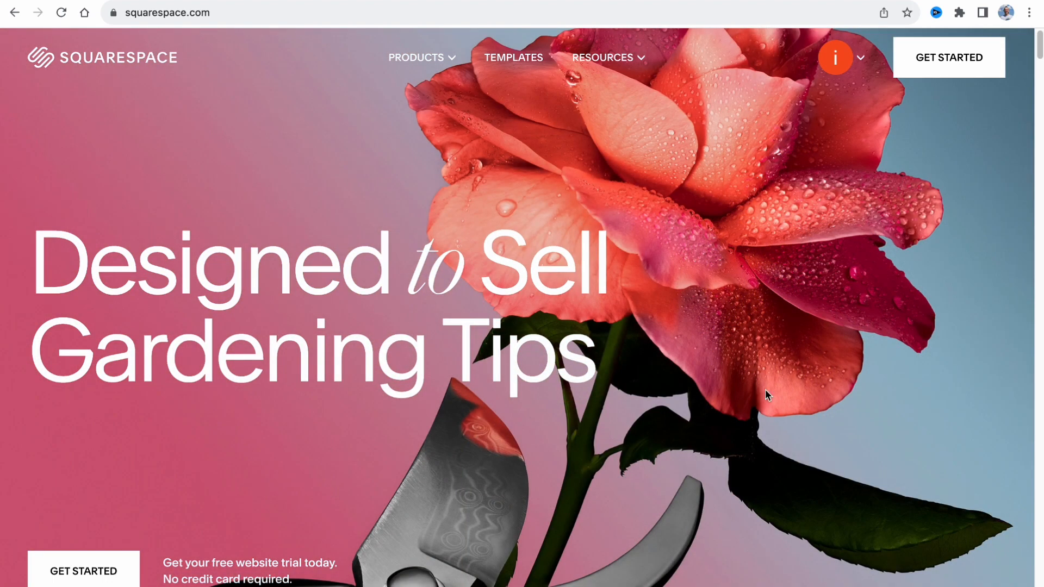
{"action": "left_click", "coordinate": [984, 64]}
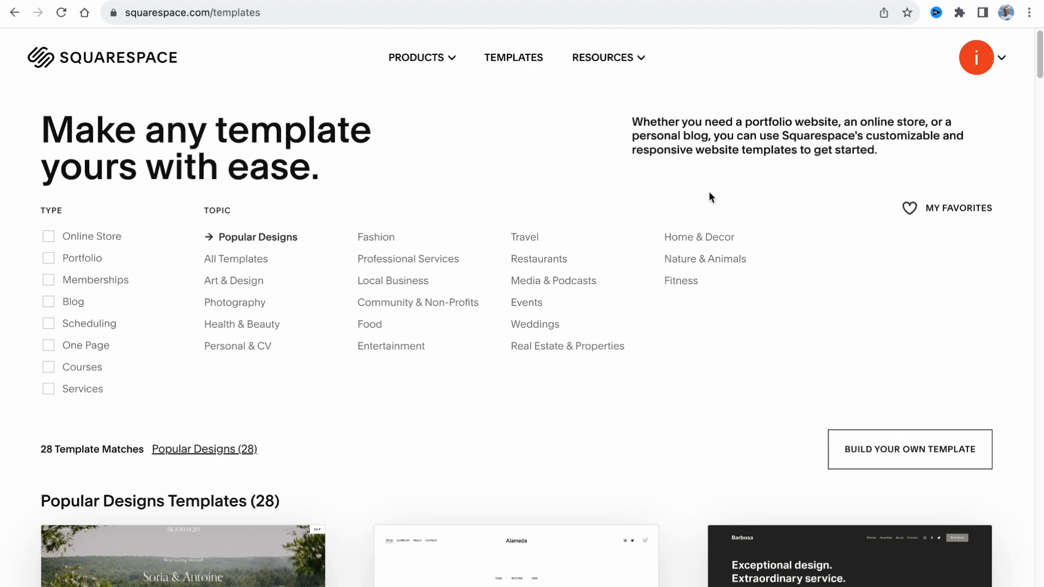
{"action": "scroll", "coordinate": [625, 213], "scroll_direction": "down", "scroll_amount": 1}
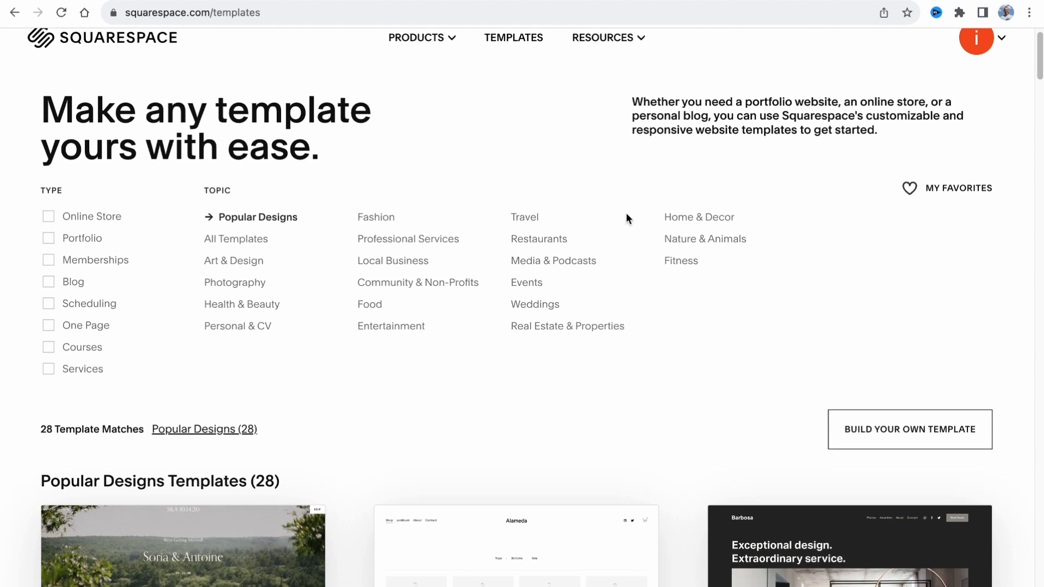
{"action": "left_click", "coordinate": [541, 309]}
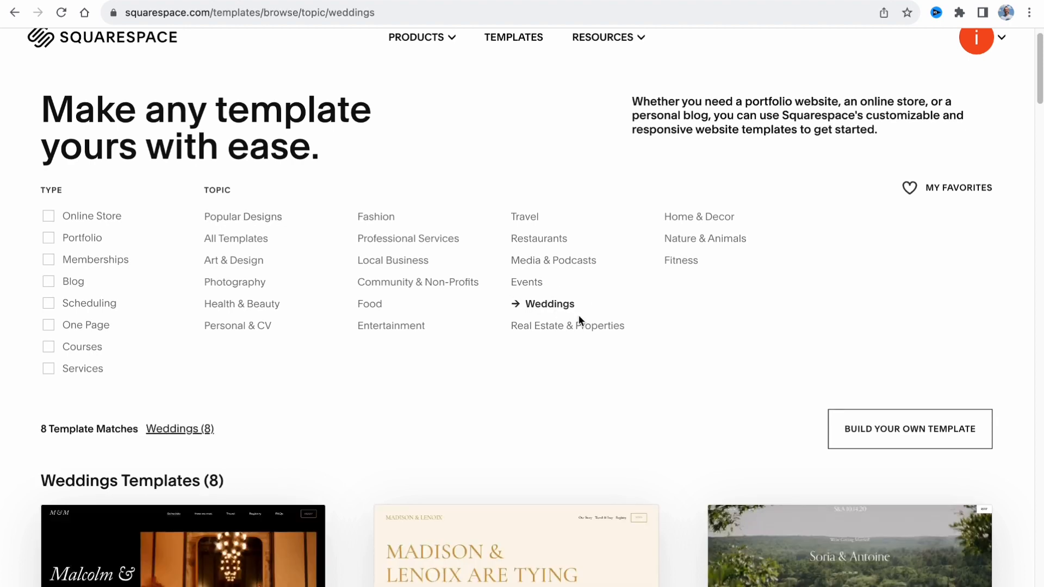
Browse the wedding templates and open the preview of the Soria template.
{"action": "scroll", "coordinate": [578, 321], "scroll_direction": "down", "scroll_amount": 10}
{"action": "scroll", "coordinate": [562, 313], "scroll_direction": "down", "scroll_amount": 5}
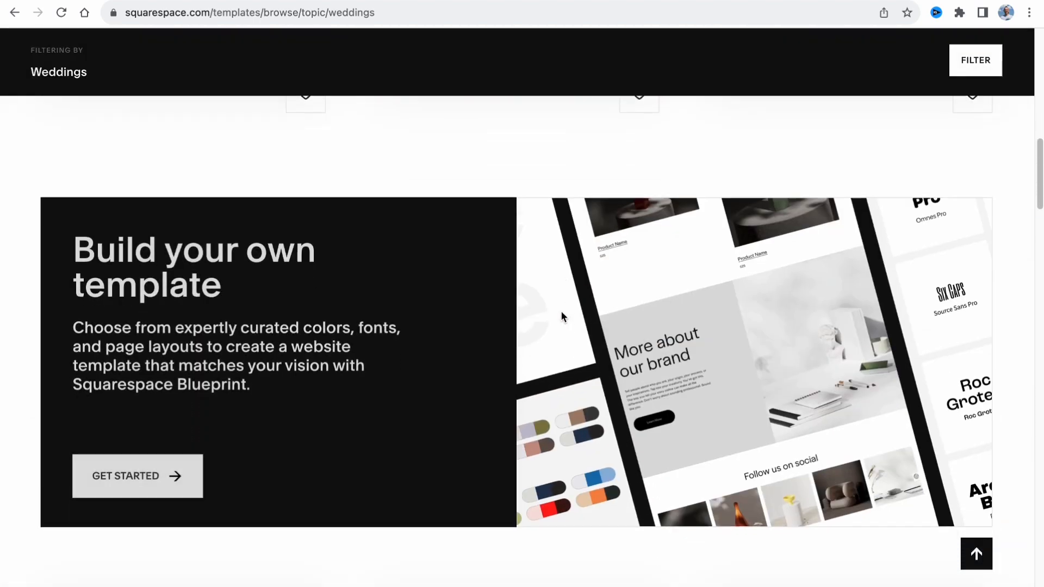
{"action": "scroll", "coordinate": [566, 311], "scroll_direction": "down", "scroll_amount": 3}
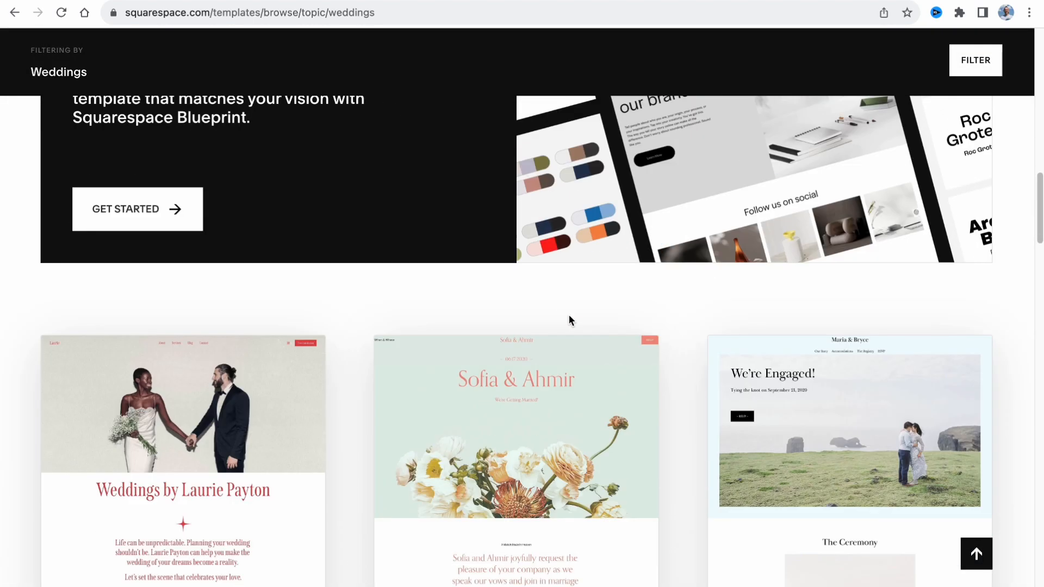
{"action": "scroll", "coordinate": [568, 312], "scroll_direction": "up", "scroll_amount": 15}
{"action": "scroll", "coordinate": [569, 311], "scroll_direction": "down", "scroll_amount": 7}
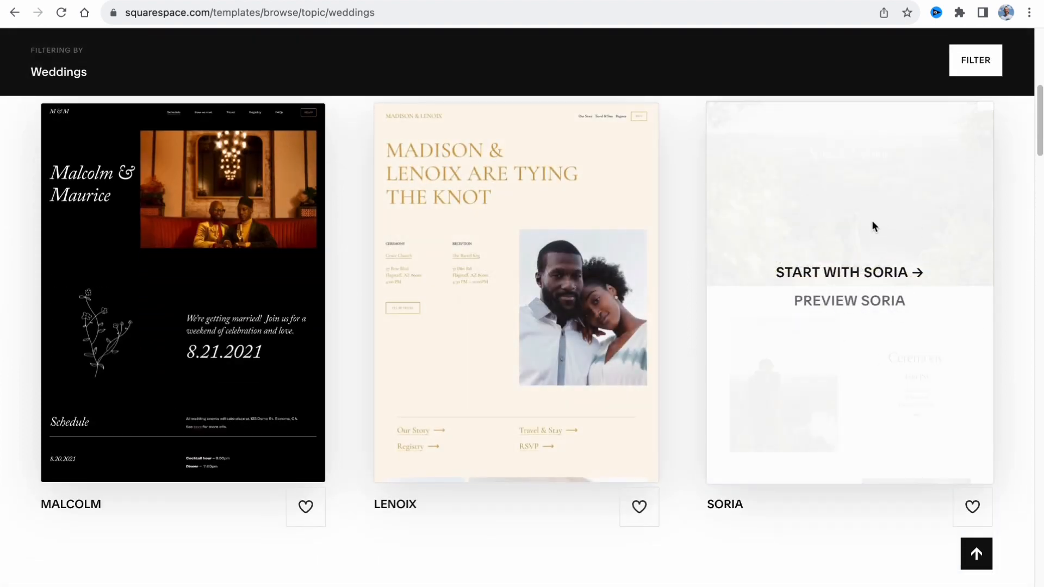
{"action": "left_click", "coordinate": [840, 302]}
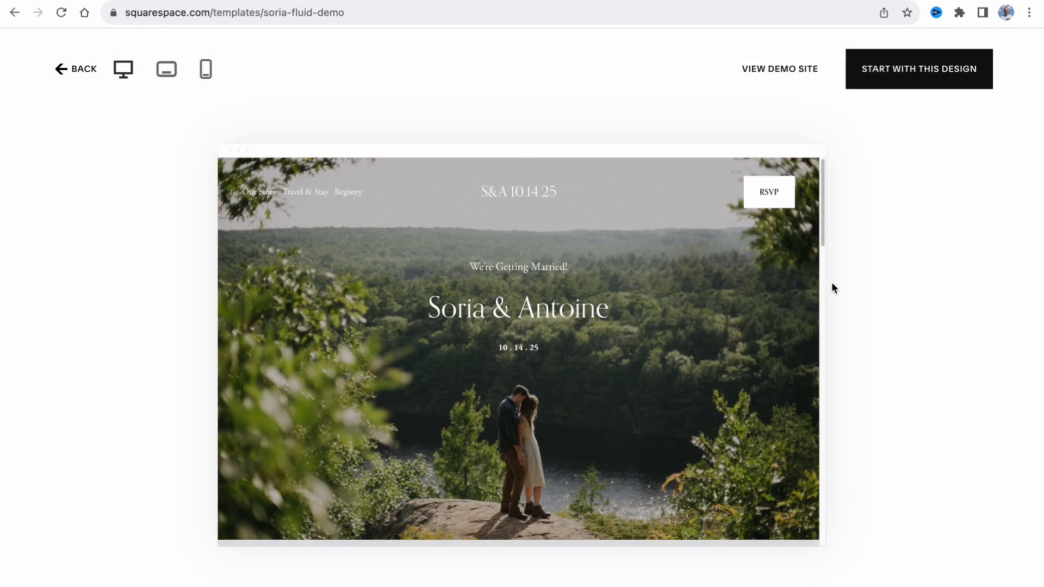
Review the Soria demo page down to its footer and start a site with this design.
{"action": "scroll", "coordinate": [804, 303], "scroll_direction": "down", "scroll_amount": 5}
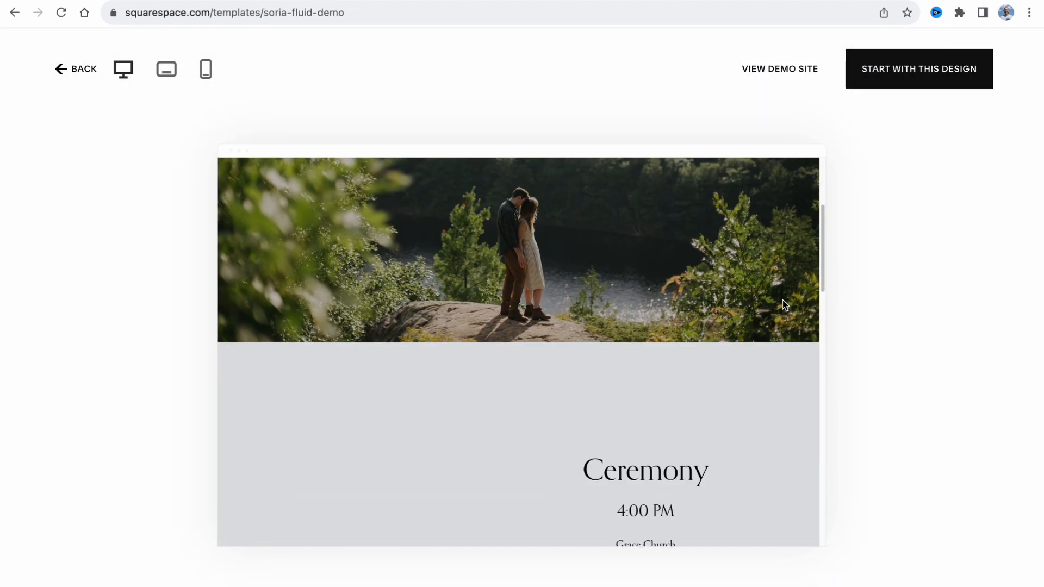
{"action": "scroll", "coordinate": [629, 339], "scroll_direction": "down", "scroll_amount": 8}
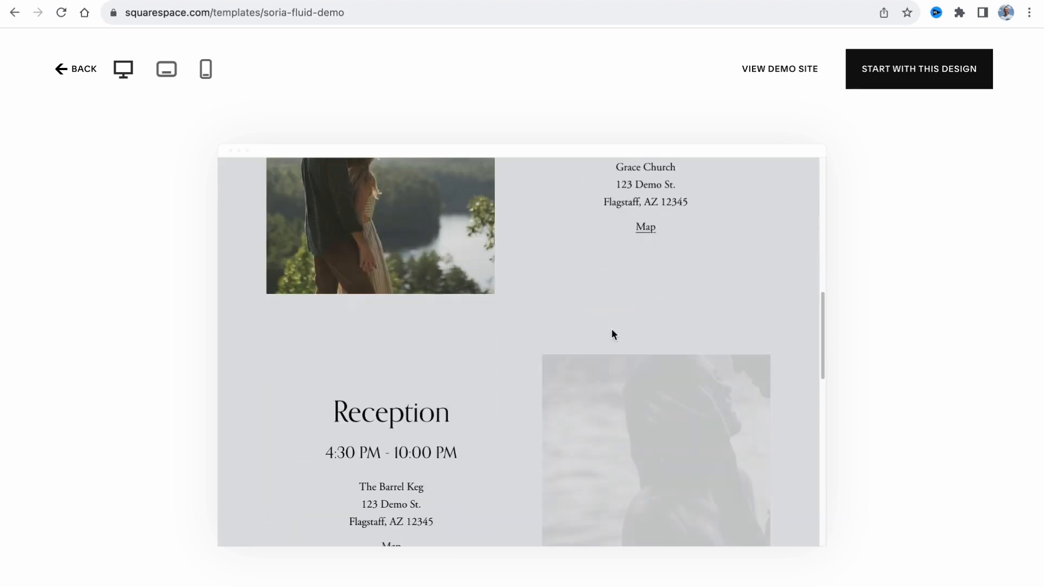
{"action": "scroll", "coordinate": [611, 328], "scroll_direction": "down", "scroll_amount": 7}
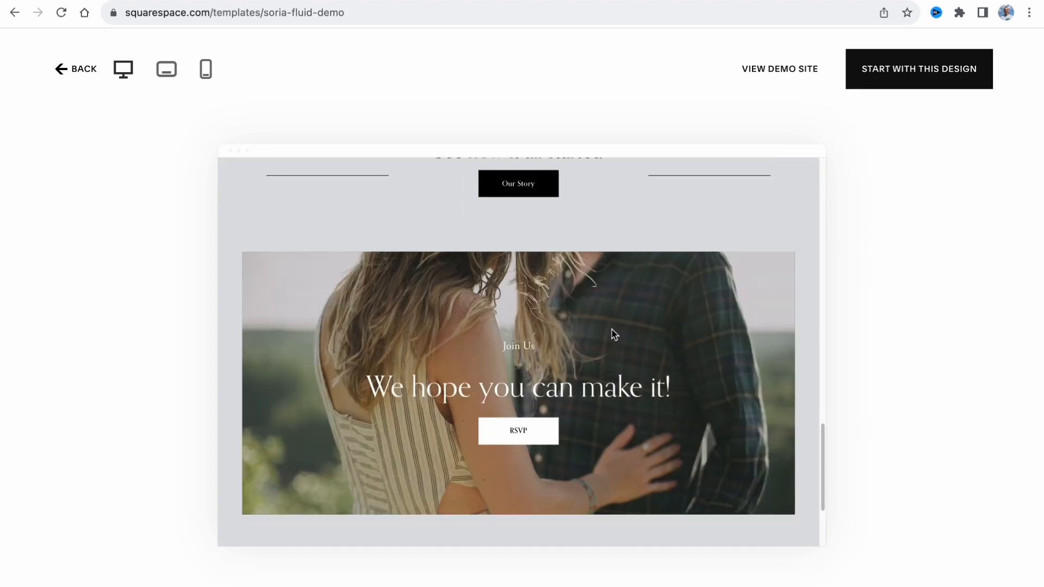
{"action": "scroll", "coordinate": [613, 333], "scroll_direction": "down", "scroll_amount": 2}
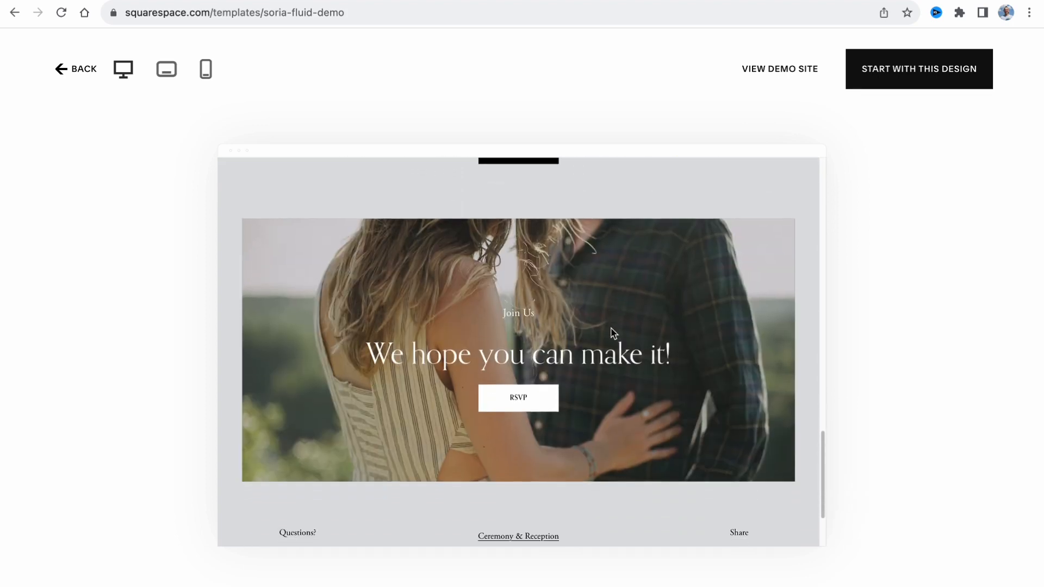
{"action": "scroll", "coordinate": [614, 334], "scroll_direction": "down", "scroll_amount": 3}
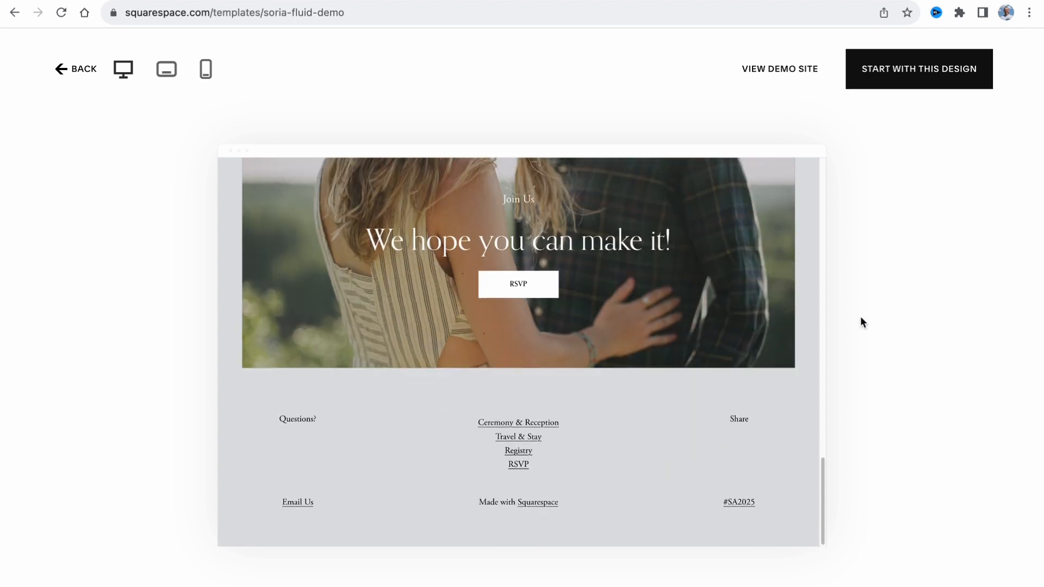
{"action": "left_click", "coordinate": [926, 75]}
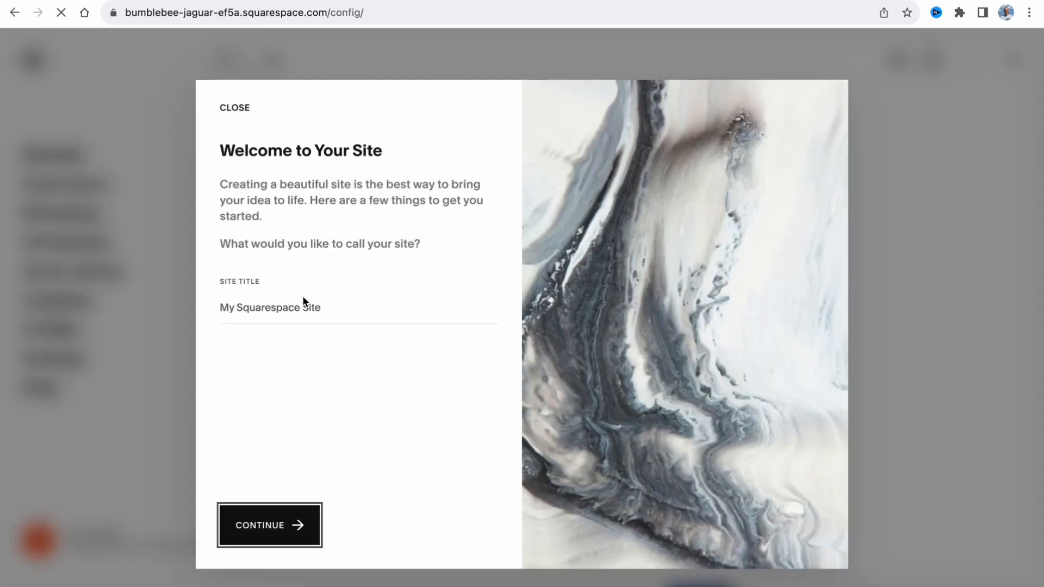
Set the site title to WedParty and continue the site setup.
{"action": "left_click", "coordinate": [358, 303]}
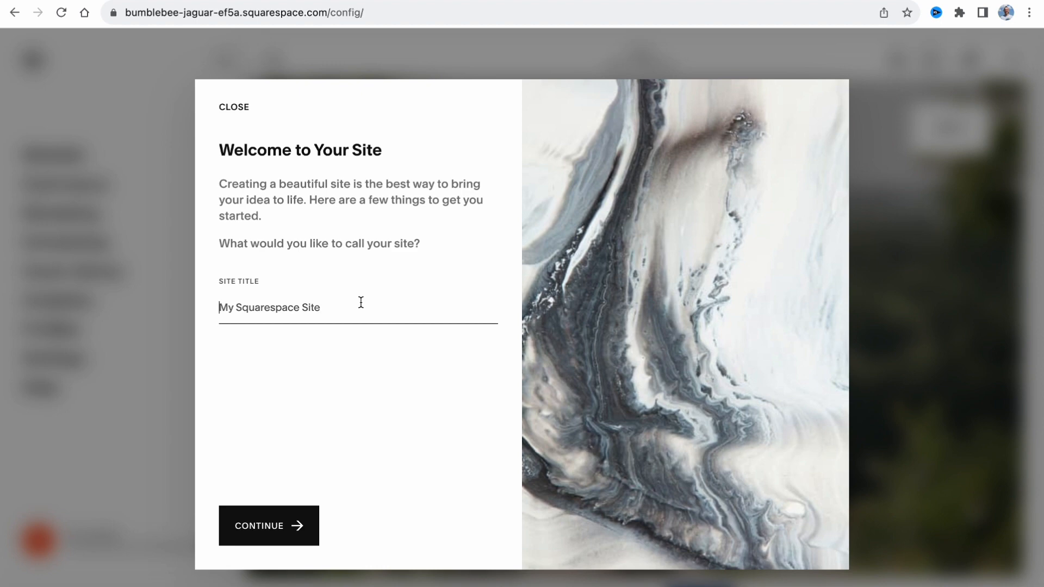
{"action": "type", "text": "W"}
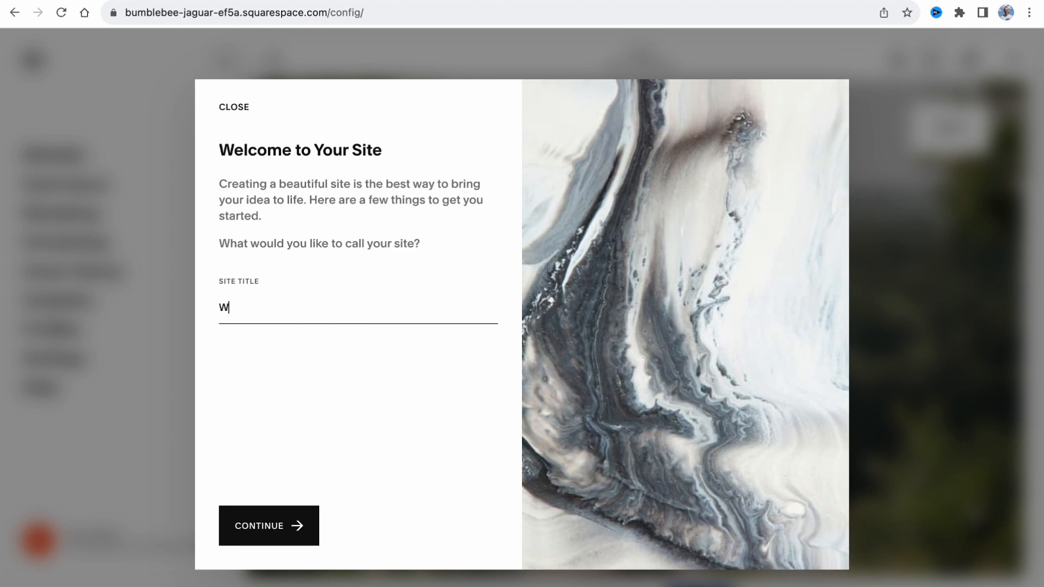
{"action": "type", "text": "edAprty"}
{"action": "key", "text": "BackSpace"}
{"action": "key", "text": "BackSpace"}
{"action": "key", "text": "BackSpace"}
{"action": "type", "text": "Party"}
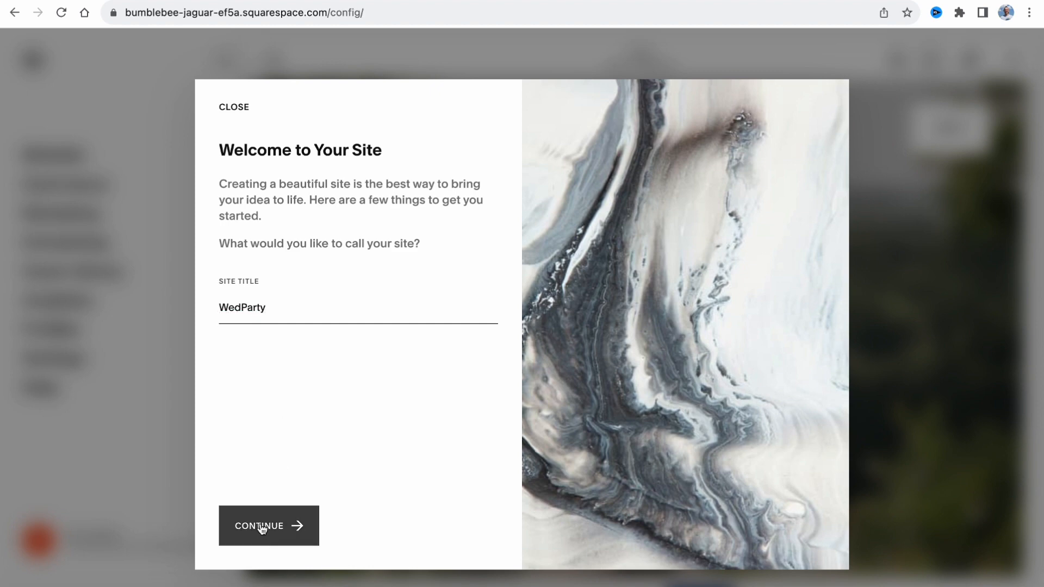
{"action": "left_click", "coordinate": [253, 519]}
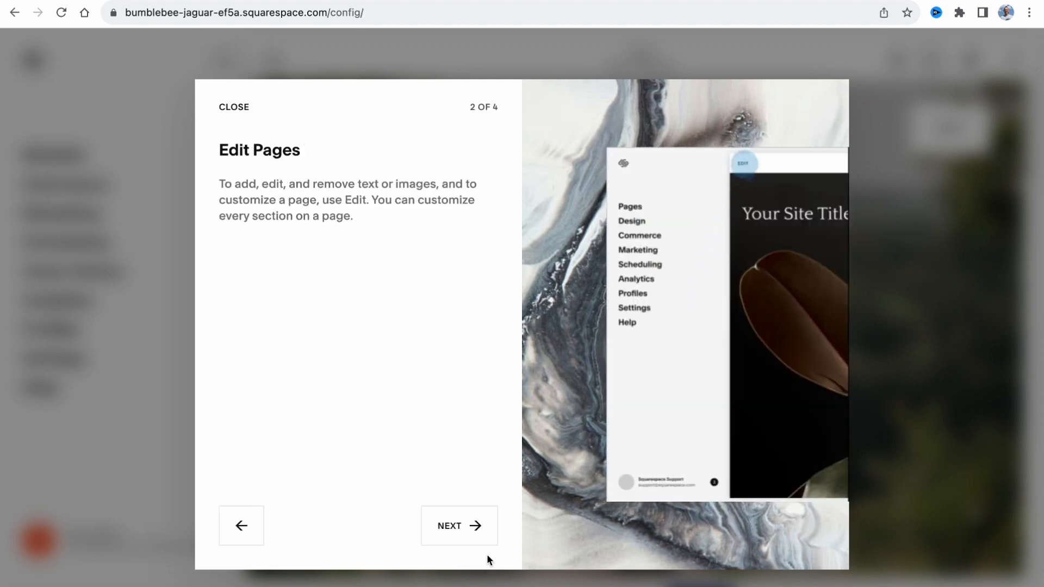
Finish the introductory tour and look over the new site's home page down to its footer.
{"action": "left_click", "coordinate": [459, 526]}
{"action": "left_click", "coordinate": [459, 527]}
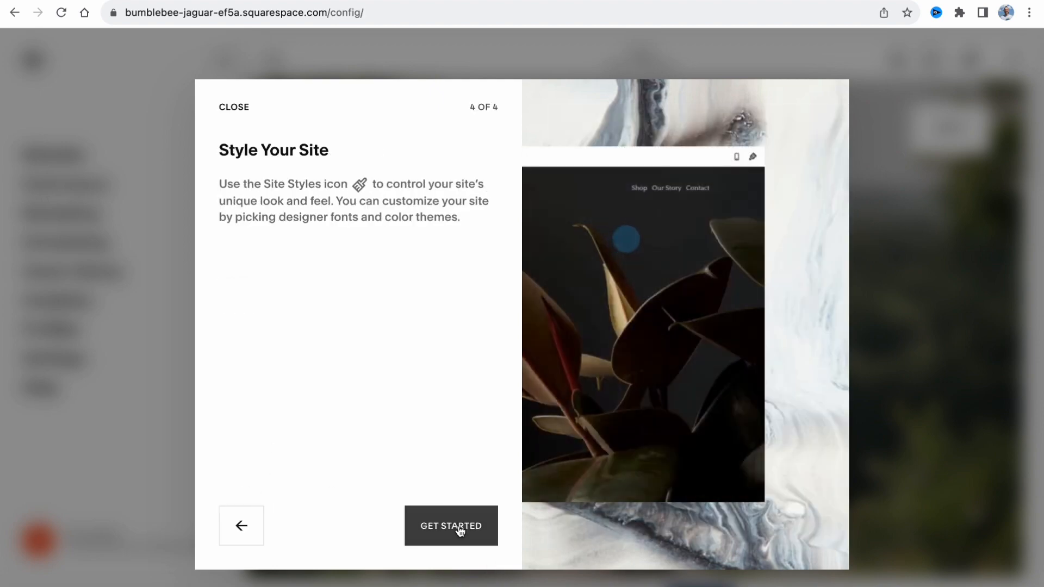
{"action": "left_click", "coordinate": [459, 527]}
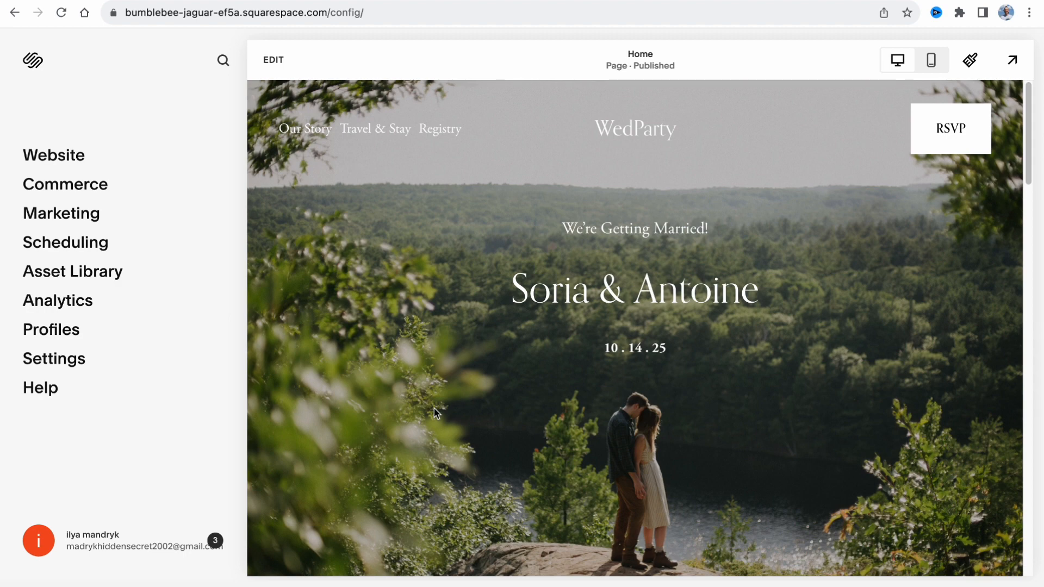
{"action": "scroll", "coordinate": [604, 350], "scroll_direction": "down", "scroll_amount": 5}
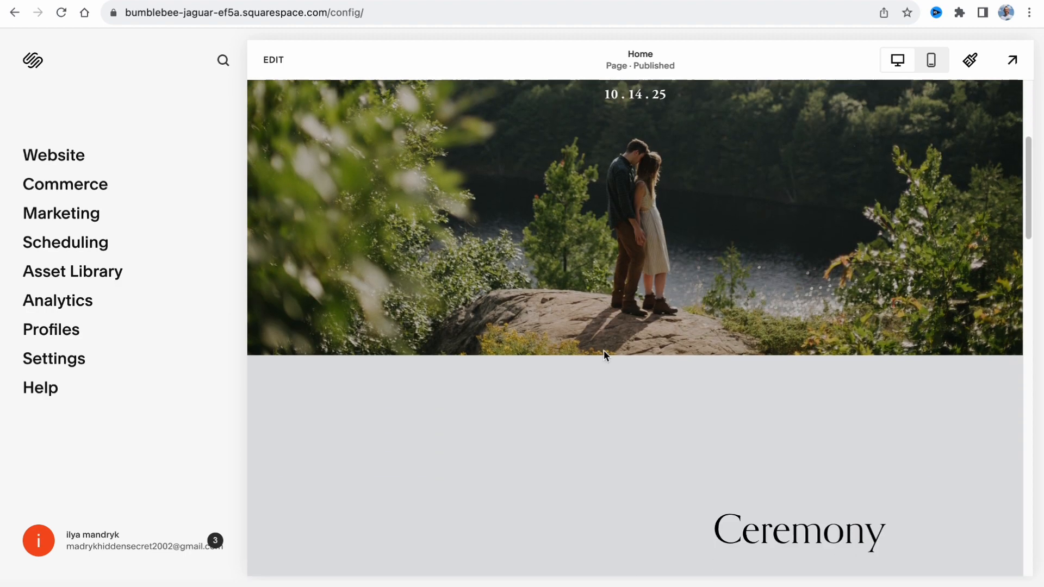
{"action": "scroll", "coordinate": [604, 353], "scroll_direction": "down", "scroll_amount": 15}
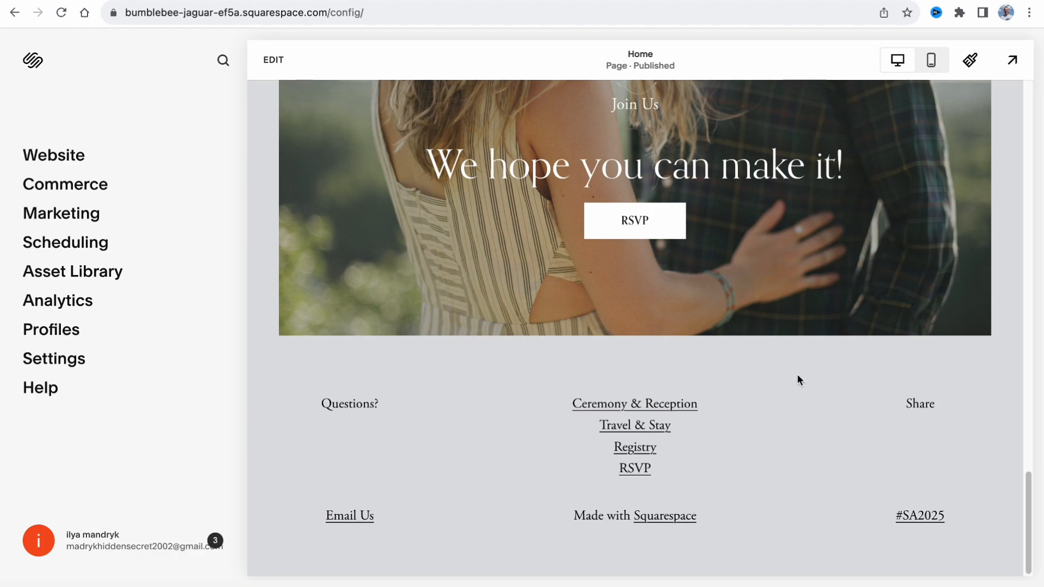
{"action": "scroll", "coordinate": [798, 379], "scroll_direction": "up", "scroll_amount": 15}
{"action": "scroll", "coordinate": [798, 376], "scroll_direction": "up", "scroll_amount": 5}
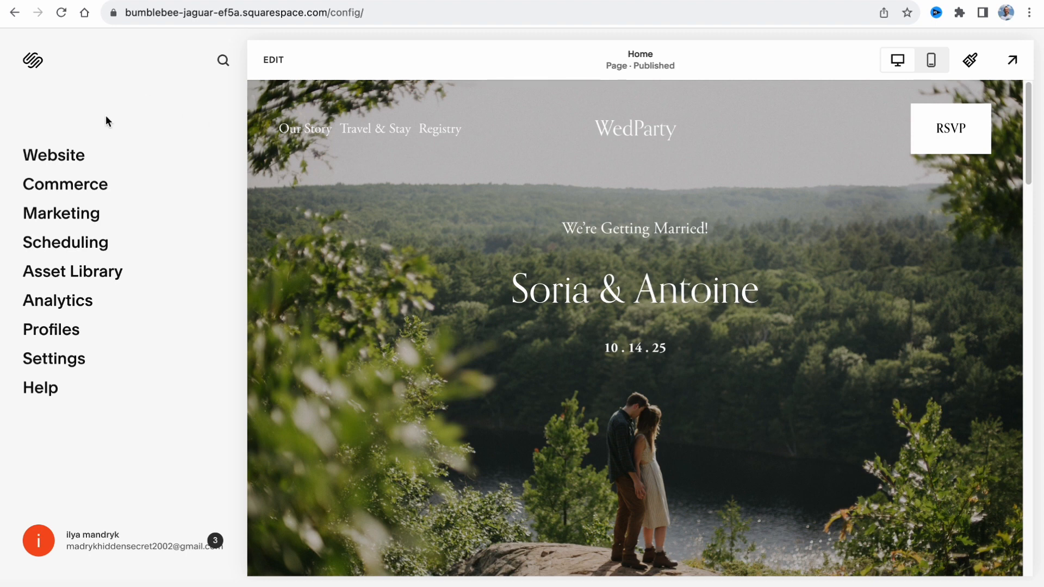
Delete the Registry, Travel & Stay and Our Story demo pages from the site's main navigation.
{"action": "left_click", "coordinate": [60, 159]}
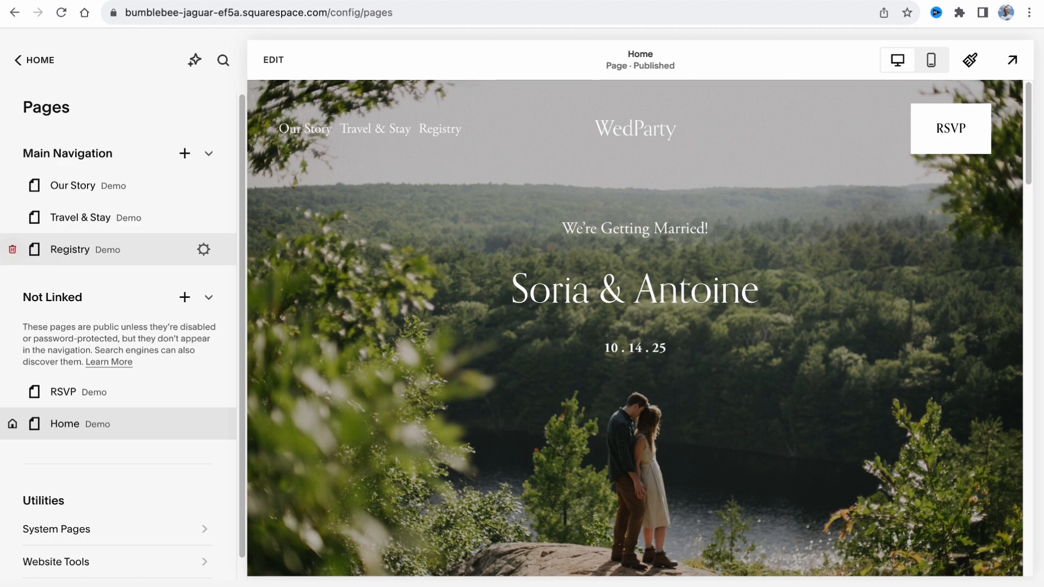
{"action": "left_click", "coordinate": [12, 249]}
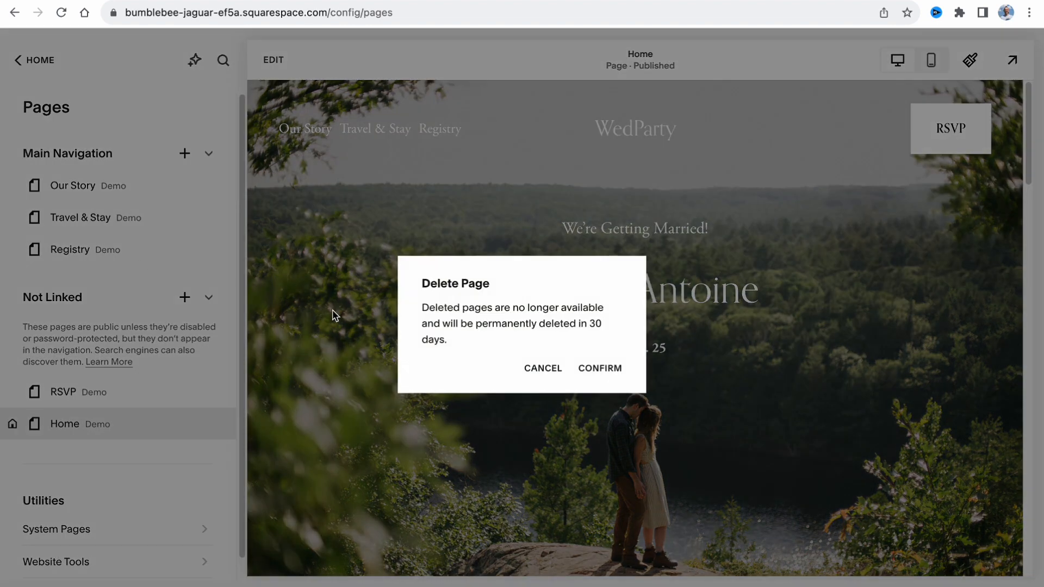
{"action": "left_click", "coordinate": [597, 368]}
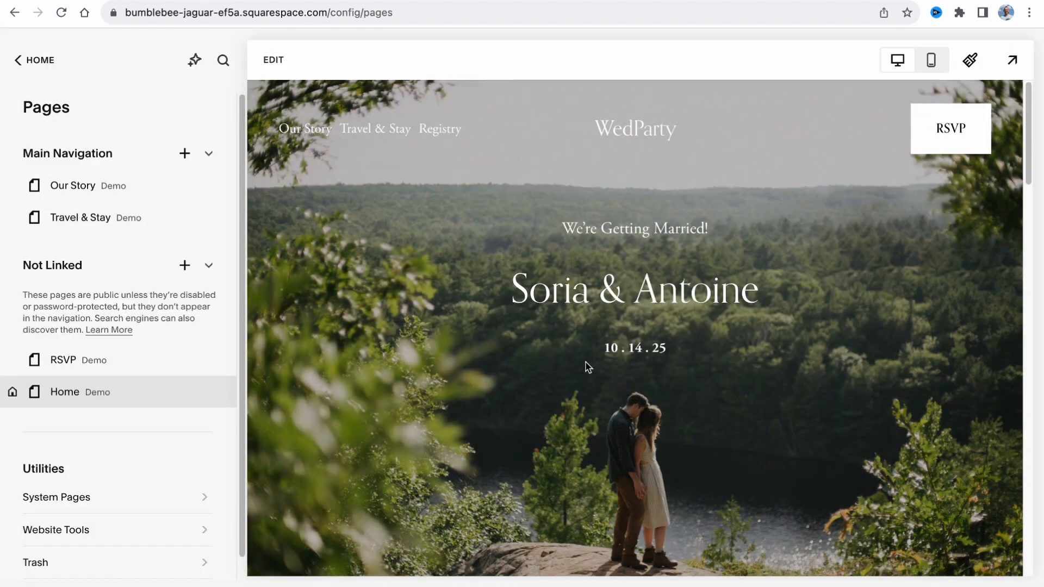
{"action": "left_click", "coordinate": [12, 217]}
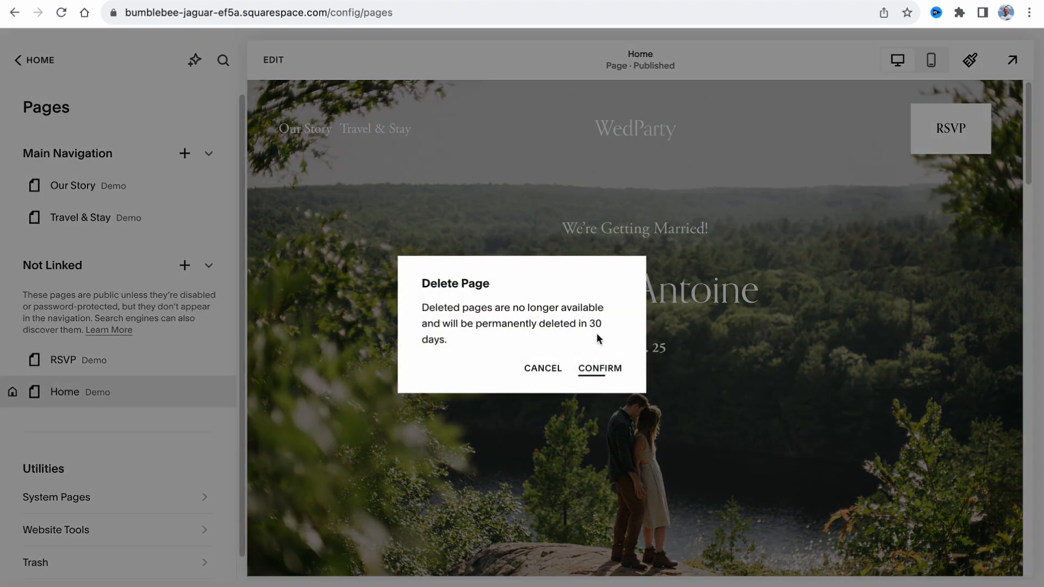
{"action": "left_click", "coordinate": [598, 368]}
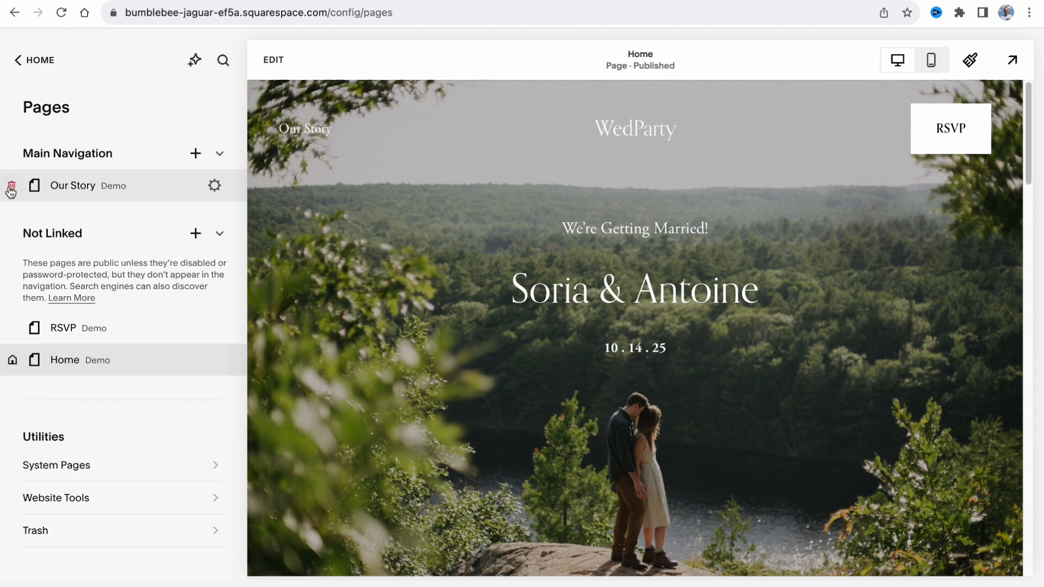
{"action": "left_click", "coordinate": [7, 185]}
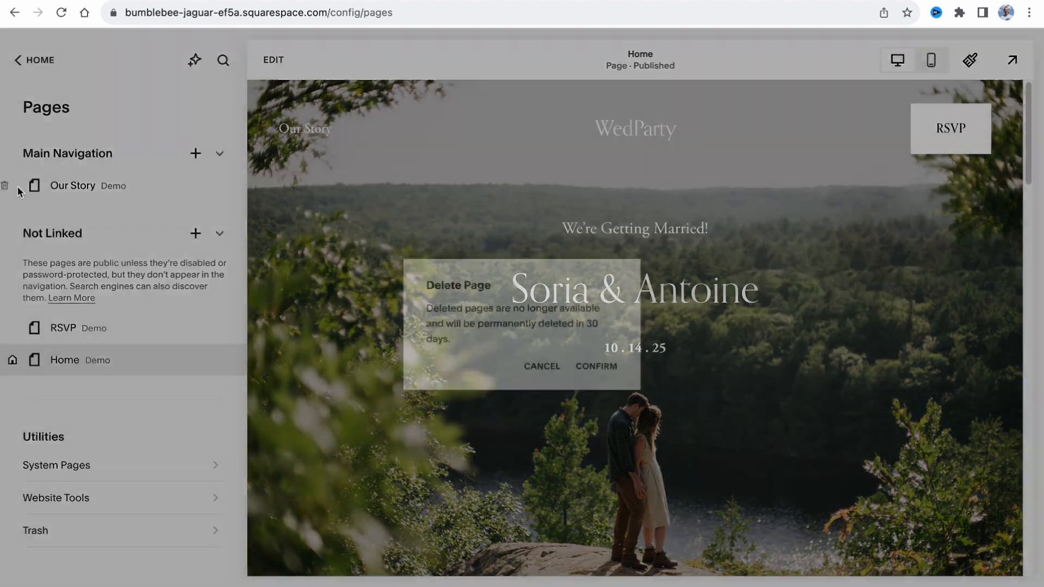
{"action": "left_click", "coordinate": [605, 369]}
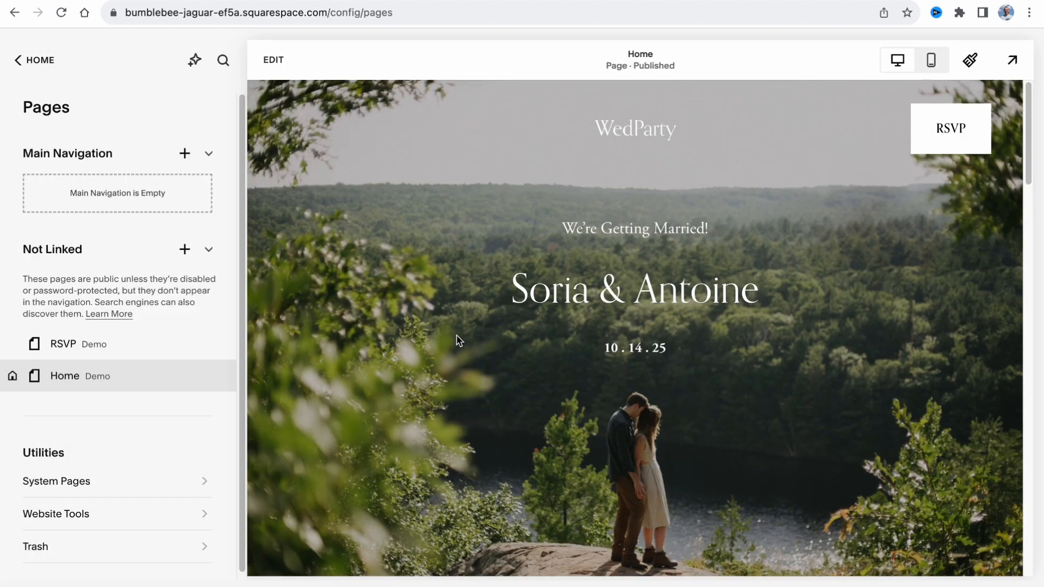
Check the home page, leave the page list and open the site-wide style settings.
{"action": "scroll", "coordinate": [827, 305], "scroll_direction": "down", "scroll_amount": 10}
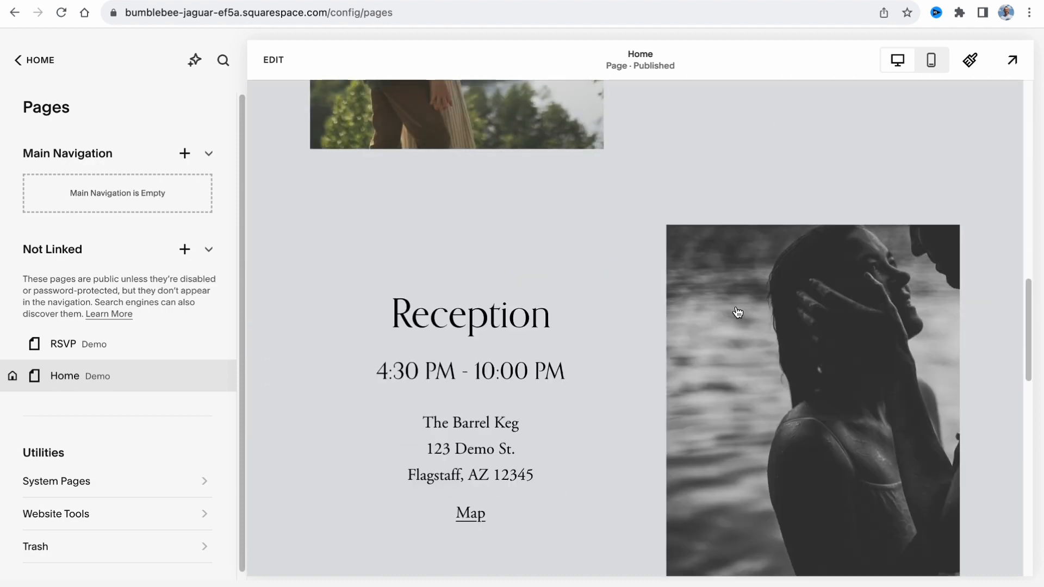
{"action": "scroll", "coordinate": [718, 305], "scroll_direction": "up", "scroll_amount": 10}
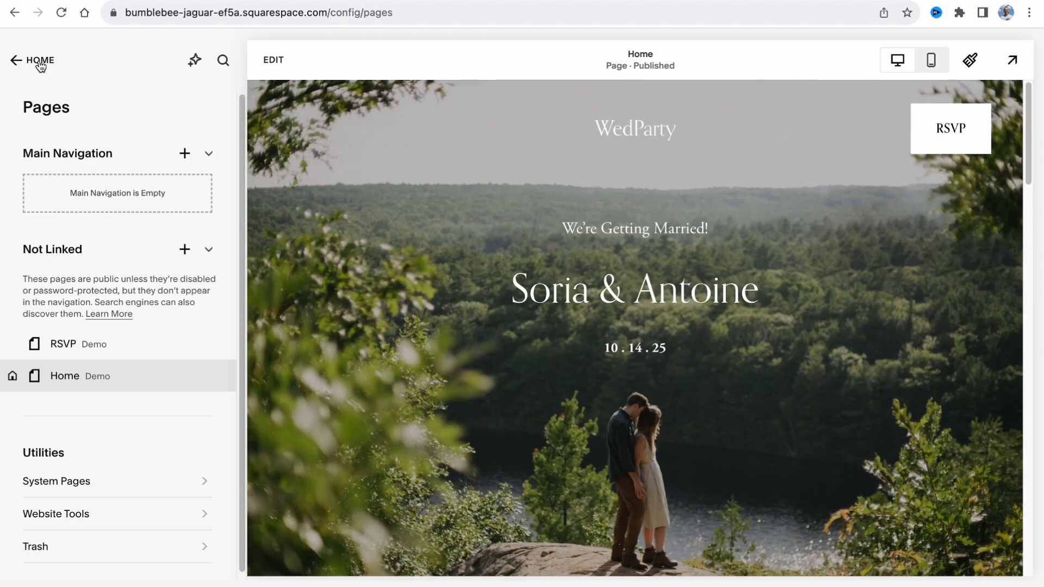
{"action": "left_click", "coordinate": [39, 61]}
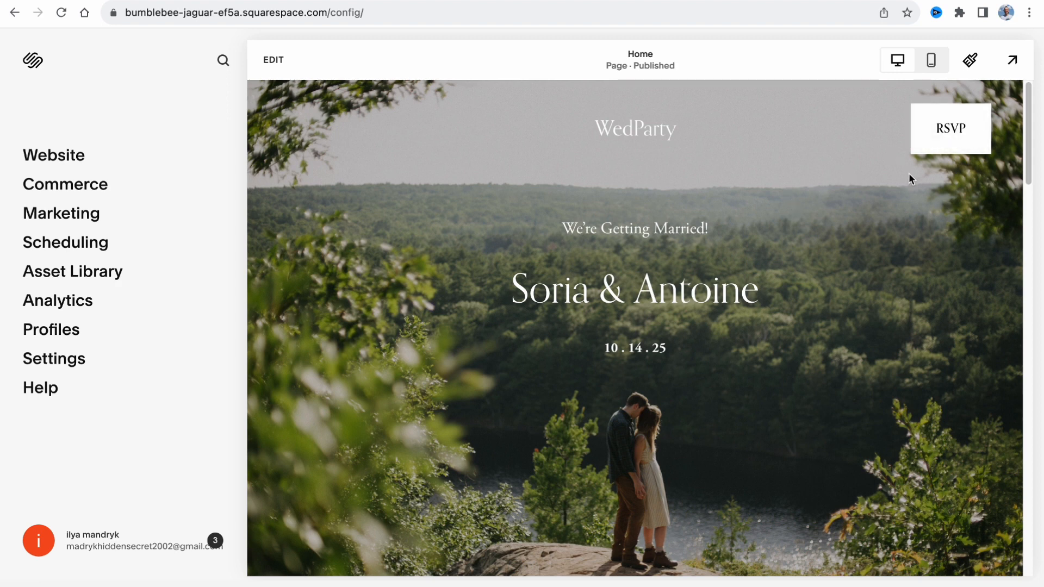
{"action": "left_click", "coordinate": [972, 65]}
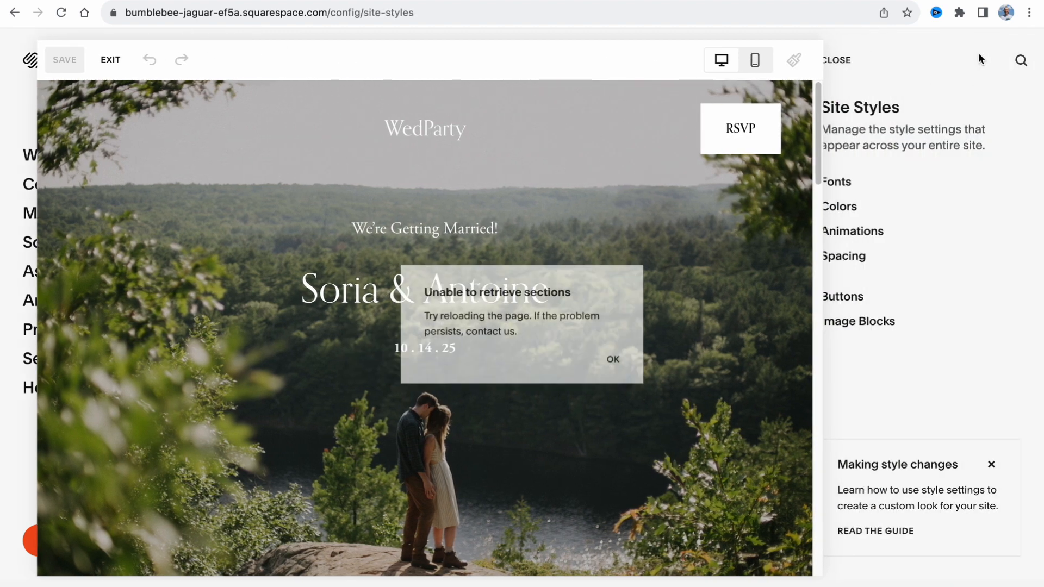
Switch the site's font pack to the serif pack Birch Std and check it on the home page.
{"action": "left_click", "coordinate": [623, 367]}
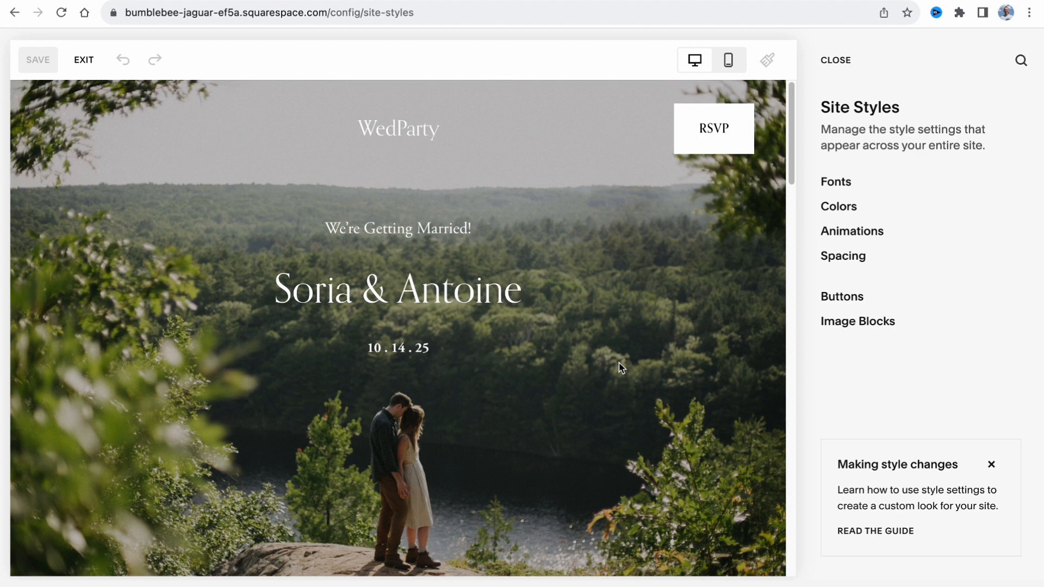
{"action": "scroll", "coordinate": [589, 339], "scroll_direction": "down", "scroll_amount": 1}
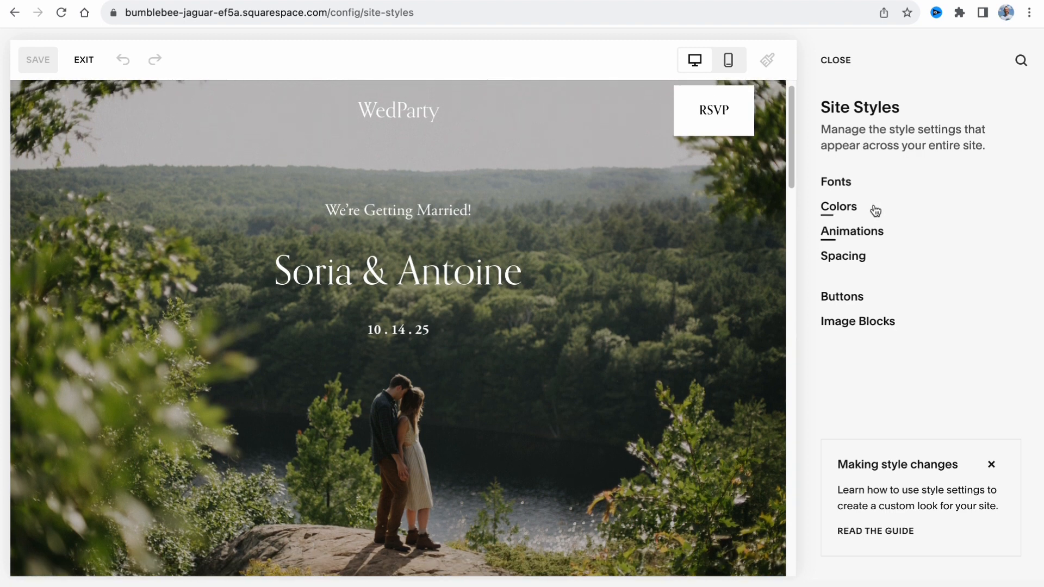
{"action": "left_click", "coordinate": [845, 188]}
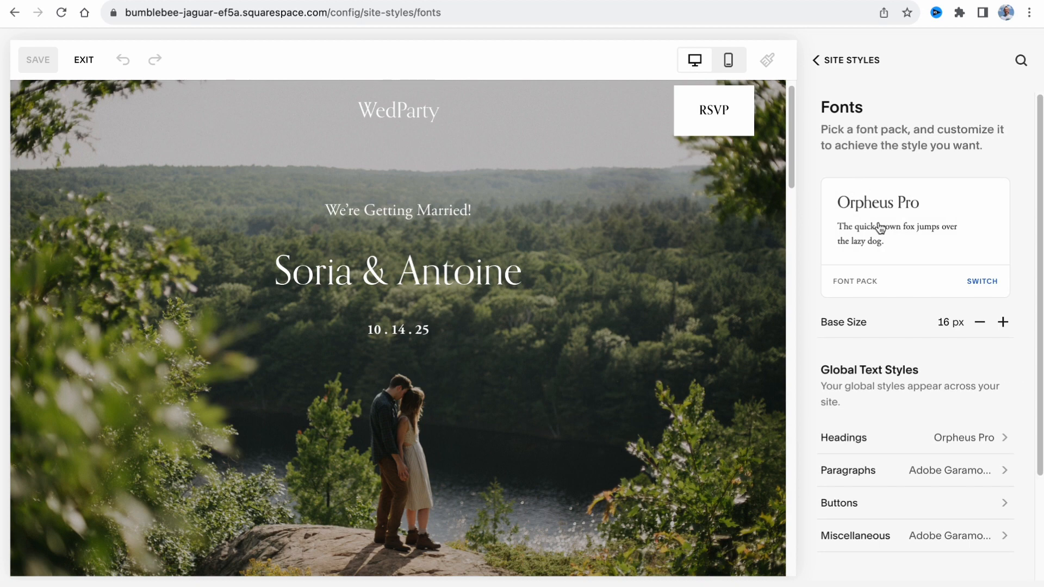
{"action": "left_click", "coordinate": [982, 281]}
{"action": "left_click", "coordinate": [927, 312]}
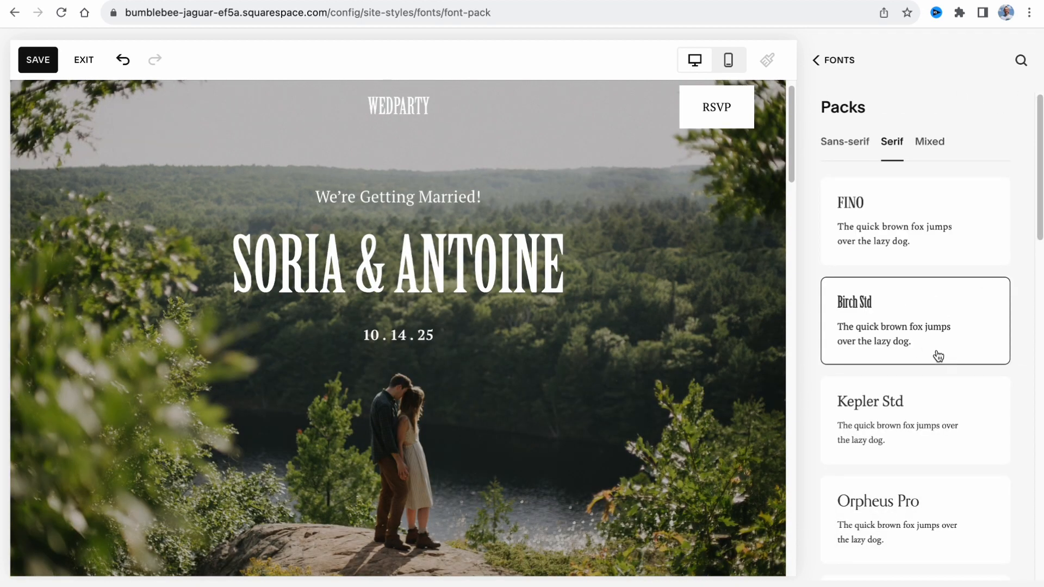
{"action": "scroll", "coordinate": [937, 352], "scroll_direction": "down", "scroll_amount": 1}
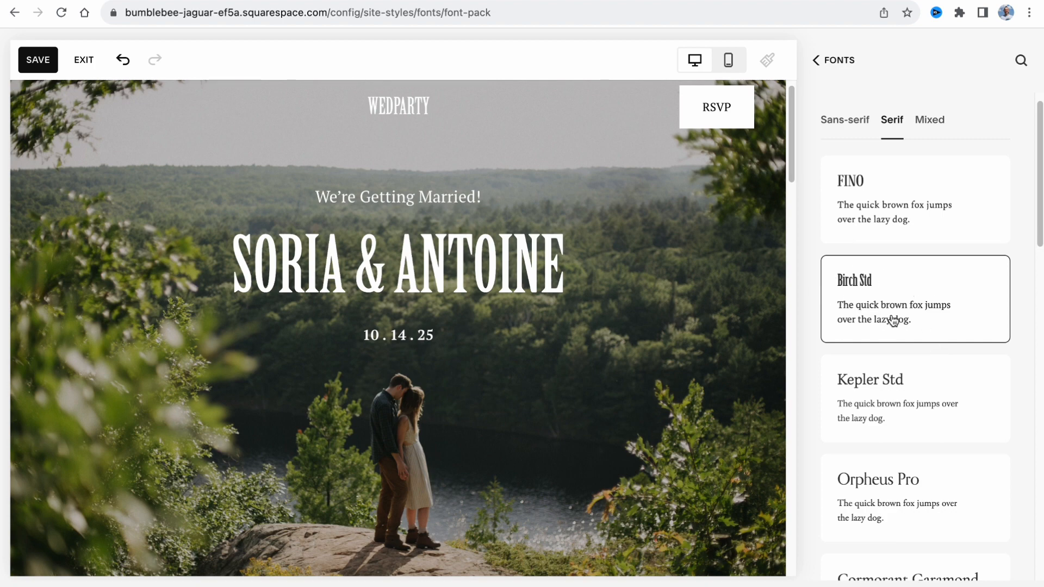
{"action": "scroll", "coordinate": [586, 365], "scroll_direction": "down", "scroll_amount": 5}
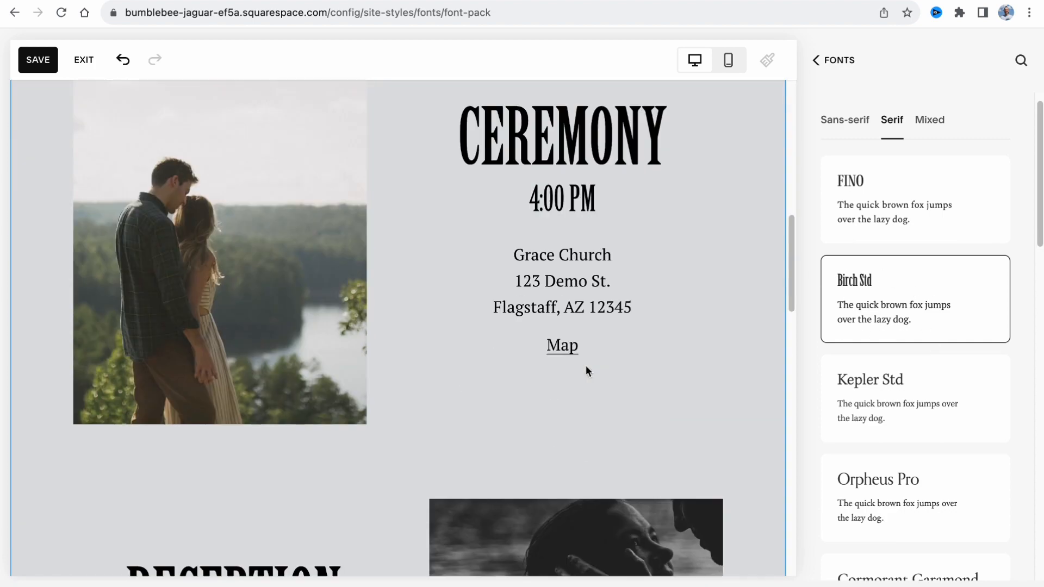
{"action": "scroll", "coordinate": [586, 365], "scroll_direction": "down", "scroll_amount": 3}
{"action": "scroll", "coordinate": [585, 371], "scroll_direction": "up", "scroll_amount": 10}
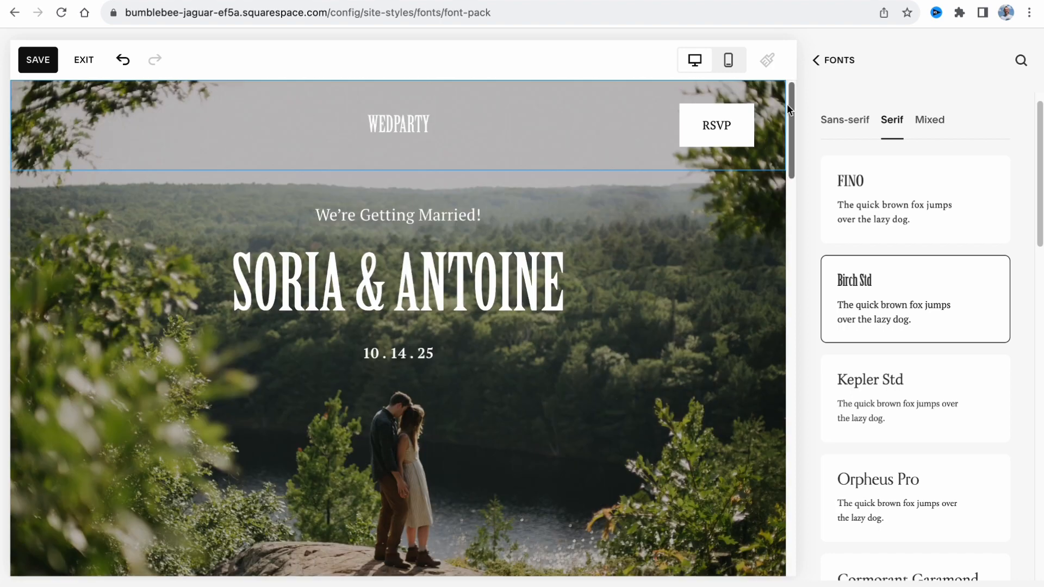
{"action": "left_click", "coordinate": [834, 69]}
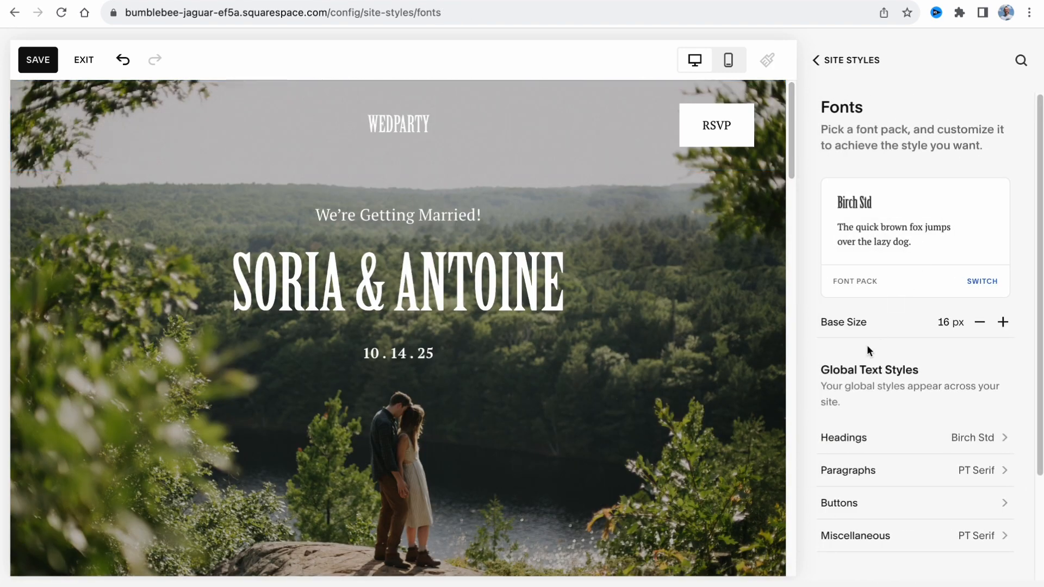
{"action": "left_click", "coordinate": [833, 75]}
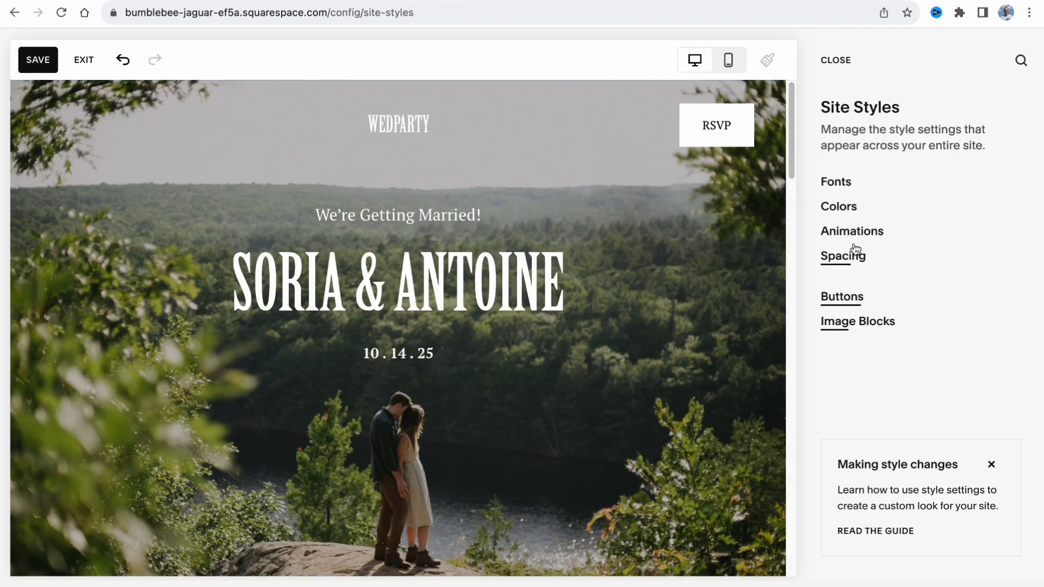
Edit the site's color palette, applying the yellow, orange-red and crimson preset with #E55937 as the accent color.
{"action": "left_click", "coordinate": [848, 214]}
{"action": "left_click", "coordinate": [918, 255]}
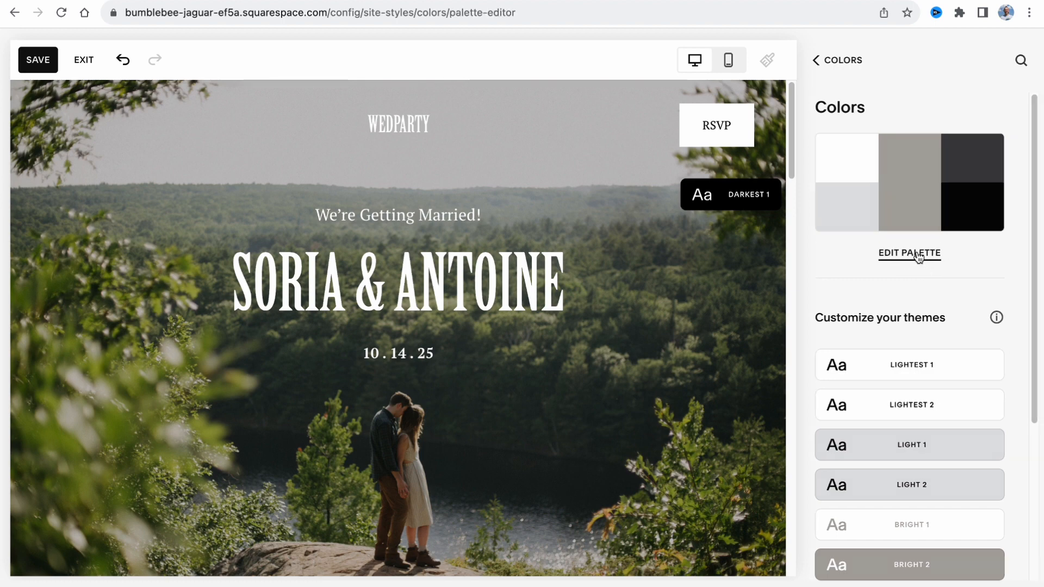
{"action": "scroll", "coordinate": [905, 429], "scroll_direction": "down", "scroll_amount": 4}
{"action": "left_click", "coordinate": [957, 367]}
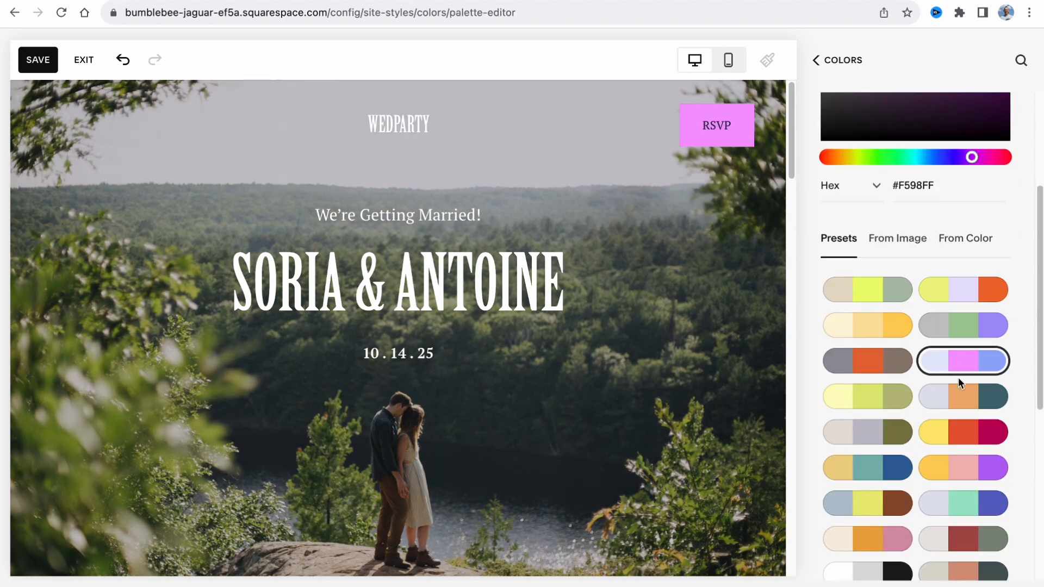
{"action": "left_click", "coordinate": [964, 433]}
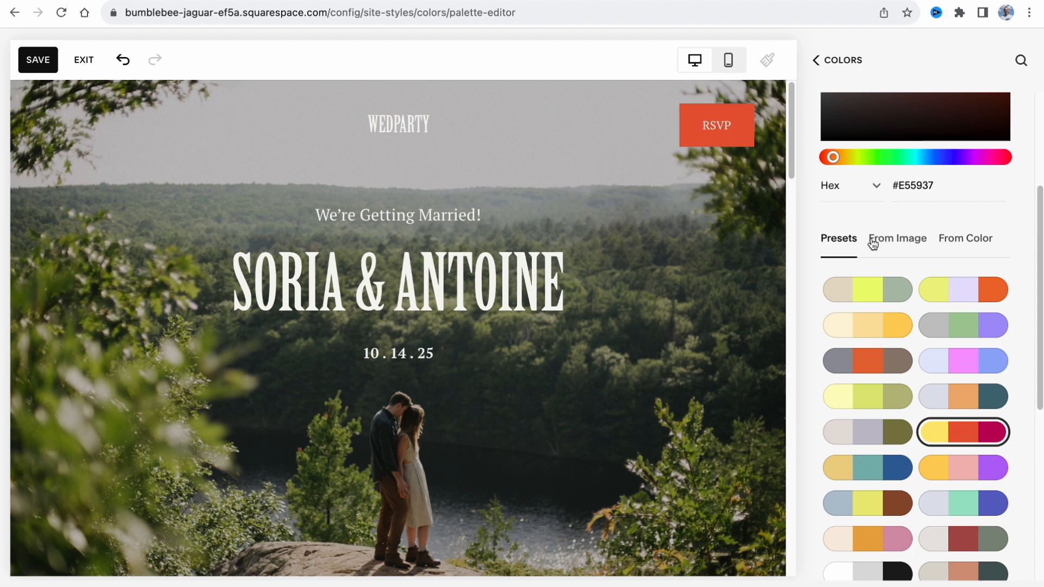
{"action": "left_click", "coordinate": [843, 64]}
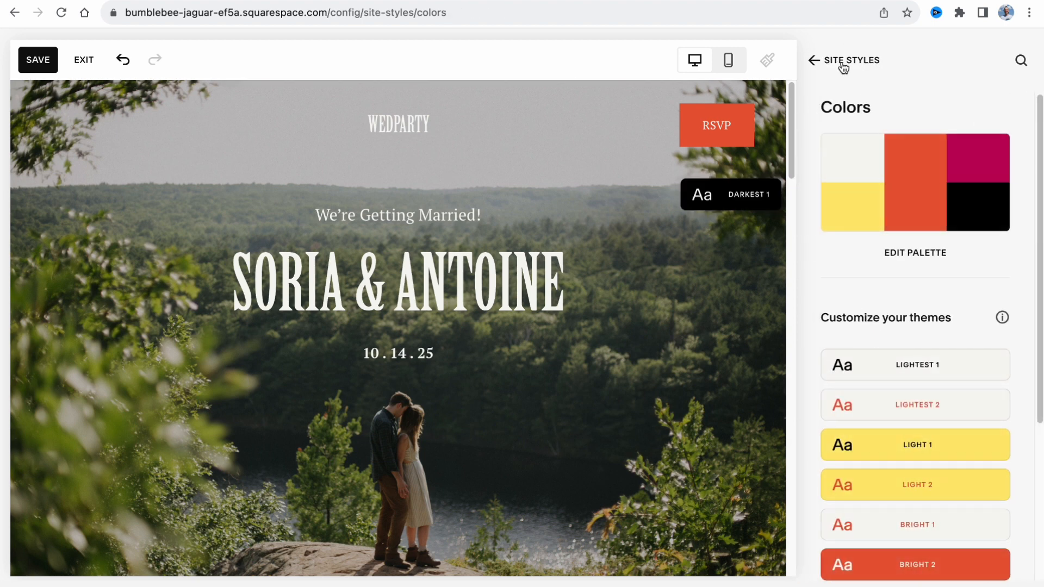
{"action": "left_click", "coordinate": [844, 64]}
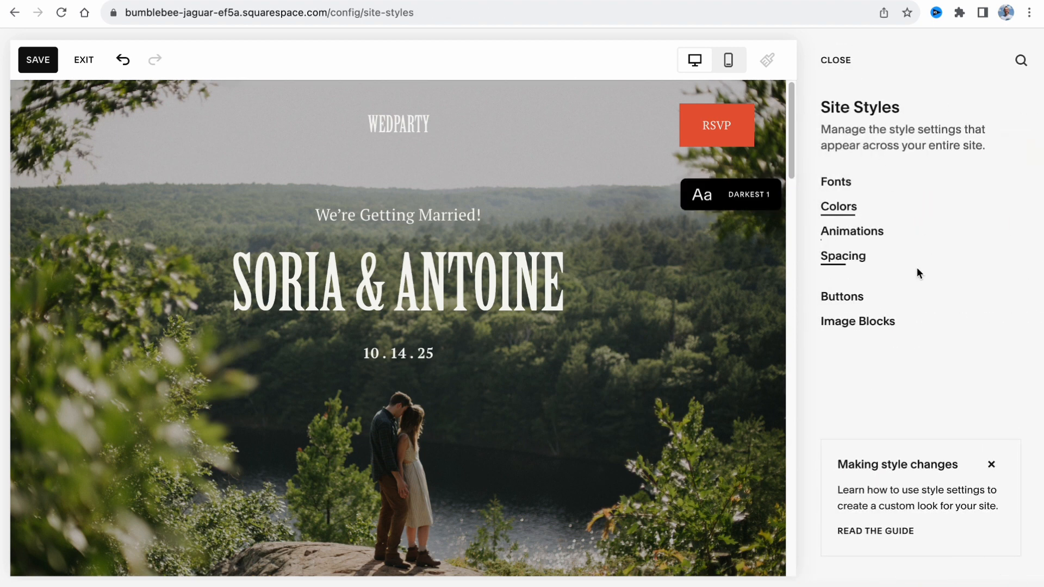
Choose the Fade style in the site animations, save the style changes and exit the site styles.
{"action": "left_click", "coordinate": [856, 232]}
{"action": "left_click", "coordinate": [1005, 261]}
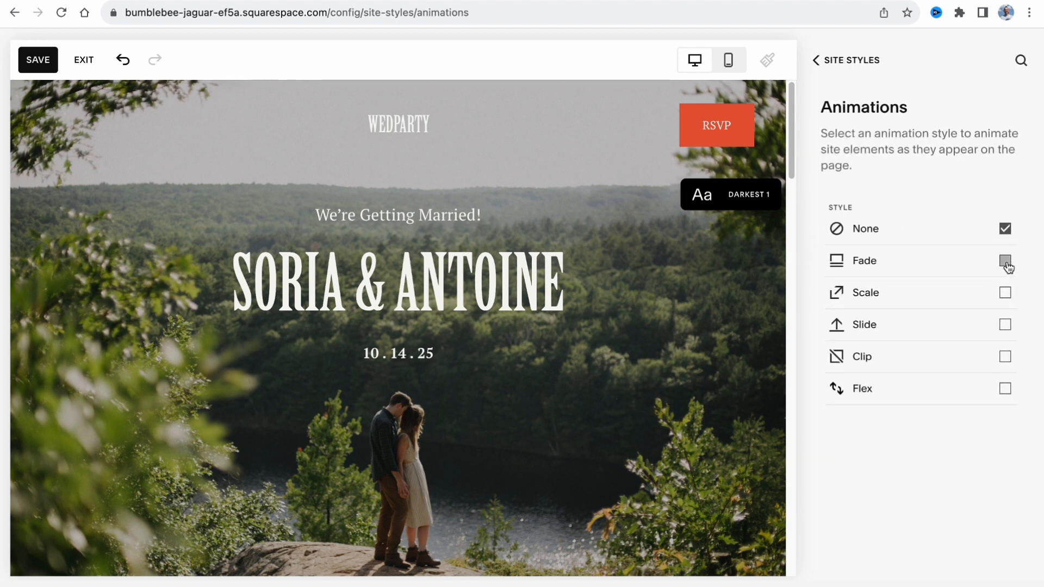
{"action": "left_click", "coordinate": [815, 60]}
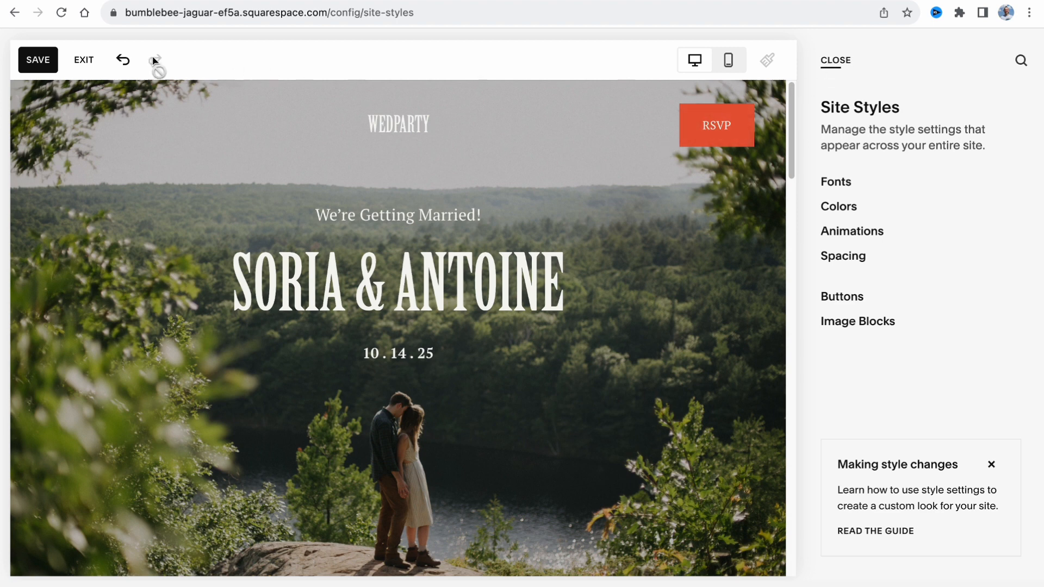
{"action": "left_click", "coordinate": [30, 64]}
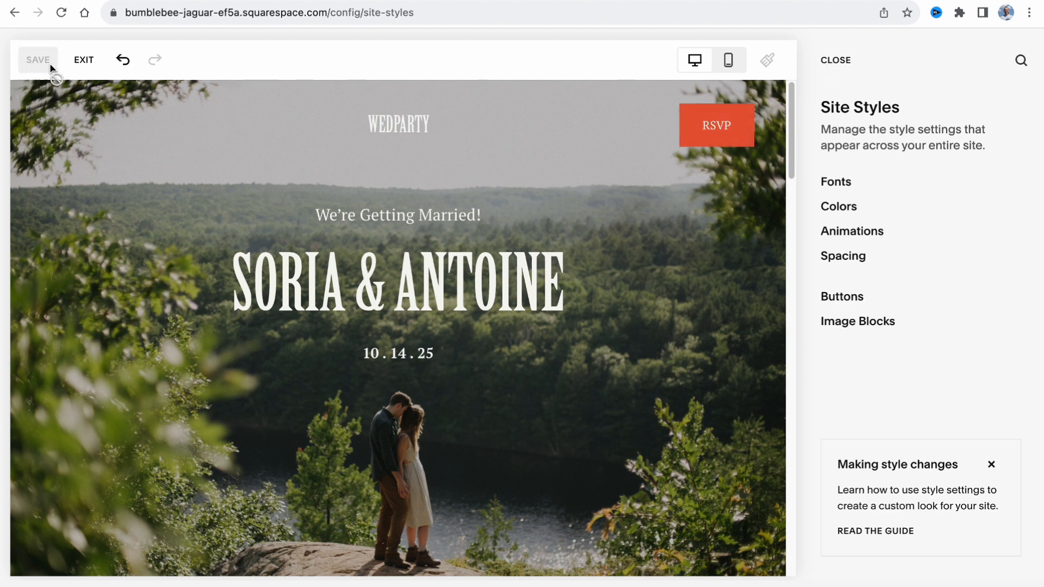
{"action": "left_click", "coordinate": [83, 61]}
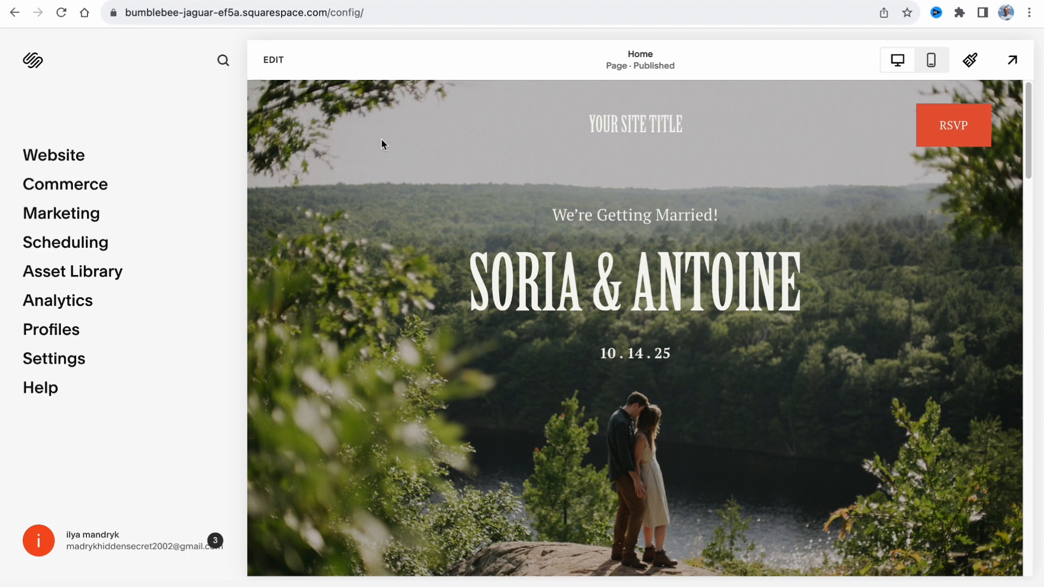
Edit the home page's site header and replace the placeholder site title with WedParty.
{"action": "left_click", "coordinate": [280, 68]}
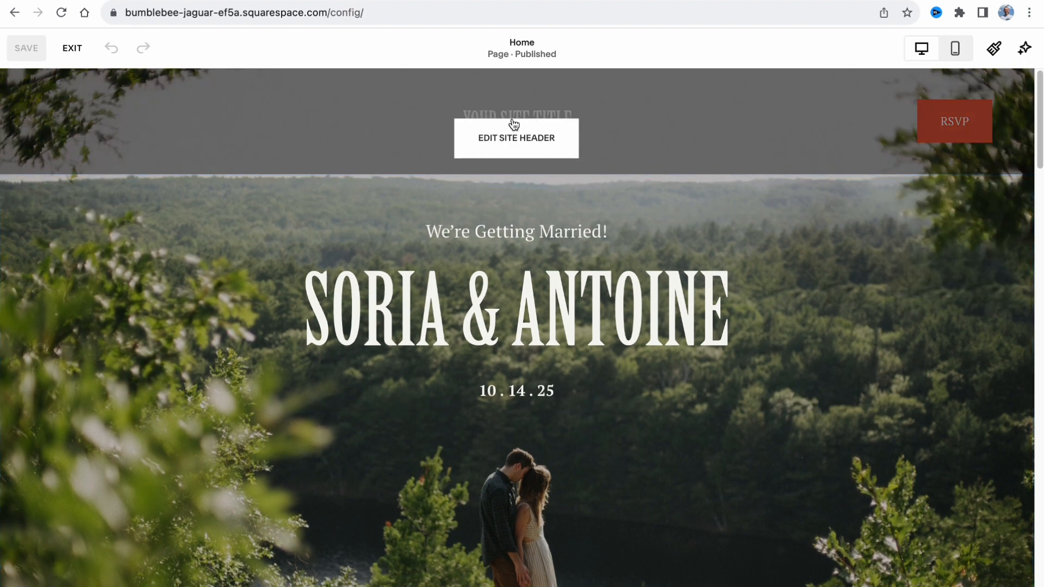
{"action": "left_click", "coordinate": [507, 140]}
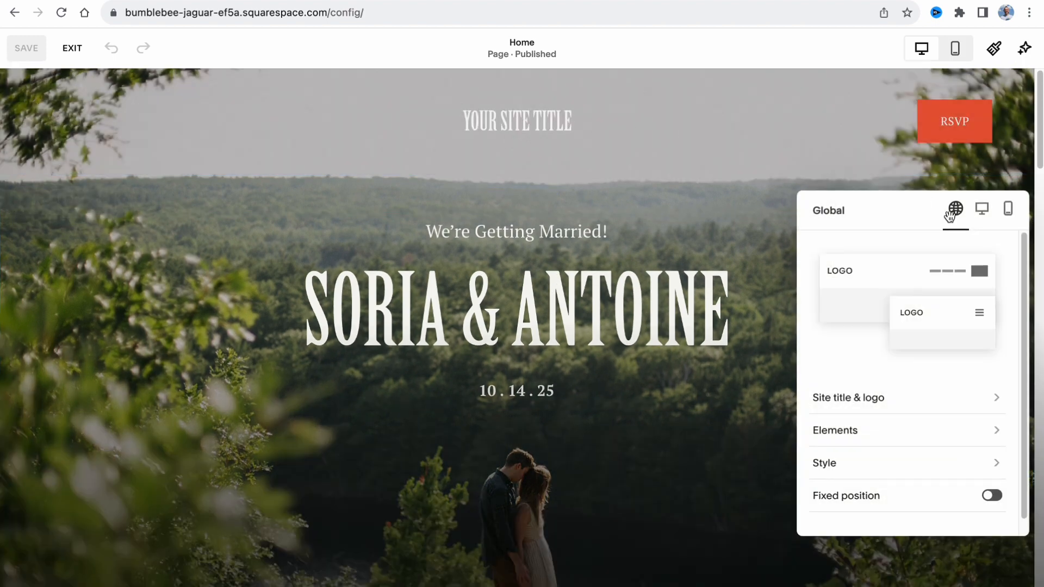
{"action": "left_click", "coordinate": [879, 407]}
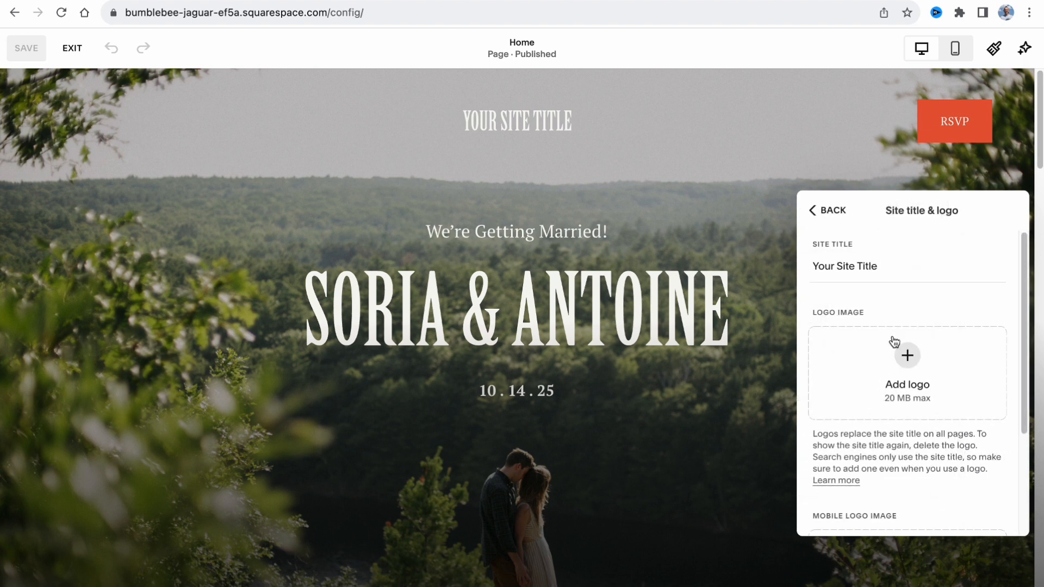
{"action": "left_click", "coordinate": [887, 266]}
{"action": "type", "text": "a"}
{"action": "key", "text": "super+a"}
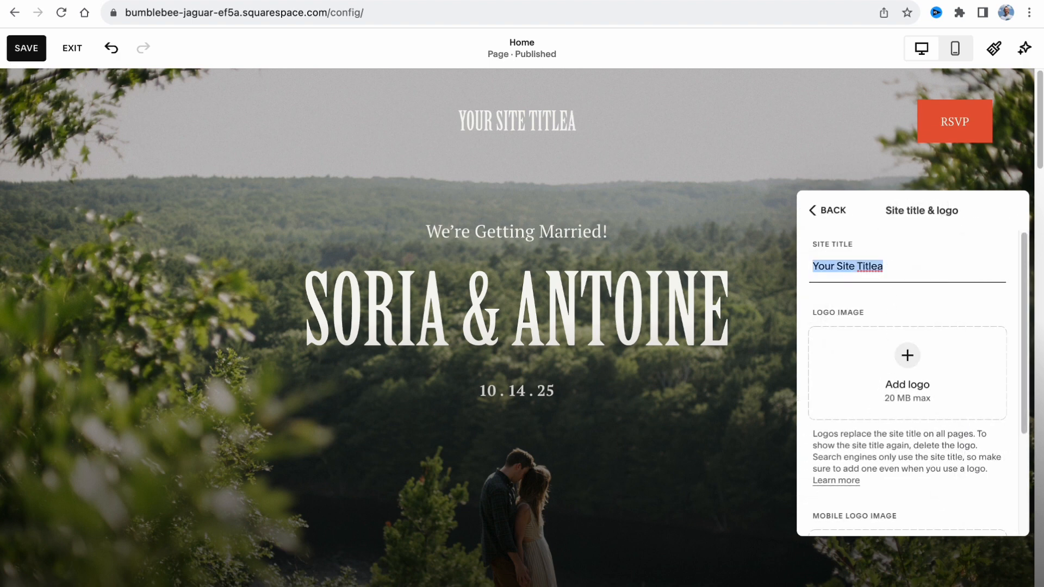
{"action": "type", "text": "WedParty"}
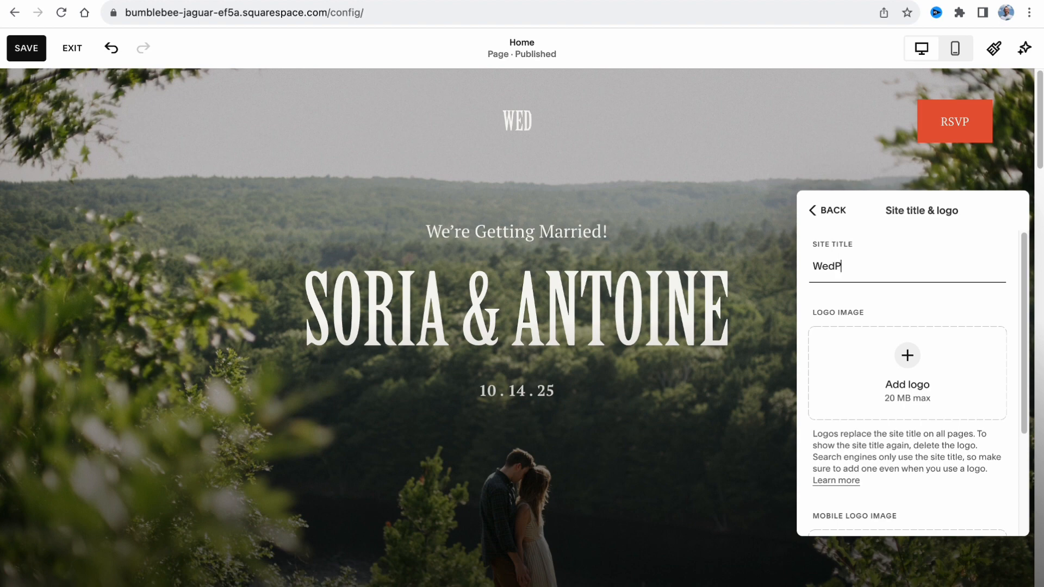
{"action": "left_click", "coordinate": [837, 210]}
{"action": "left_click", "coordinate": [683, 179]}
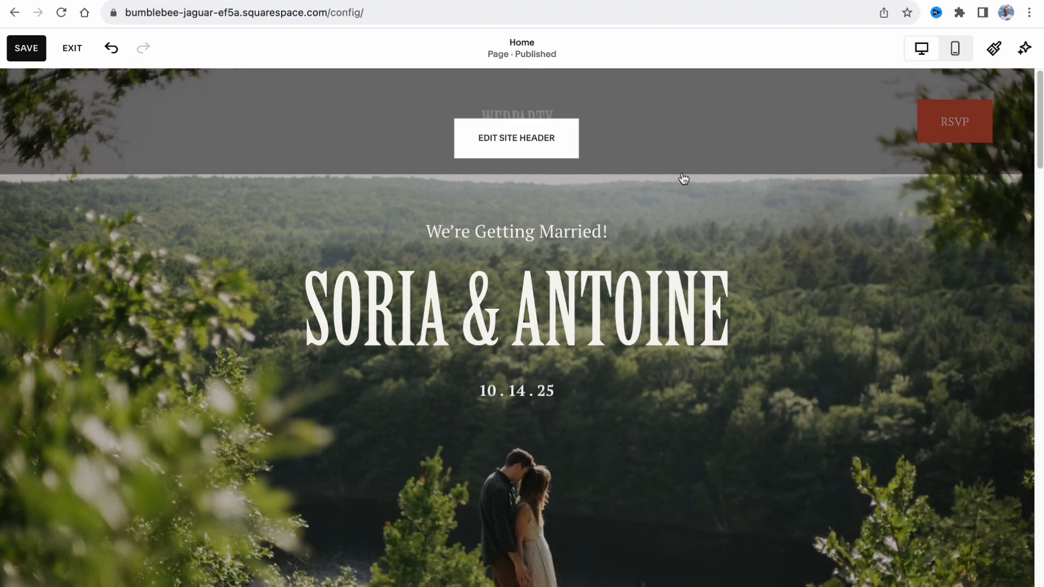
Look over the home page's sections and open the background settings of the opening section with the couple's photo.
{"action": "scroll", "coordinate": [586, 239], "scroll_direction": "down", "scroll_amount": 6}
{"action": "scroll", "coordinate": [789, 271], "scroll_direction": "down", "scroll_amount": 4}
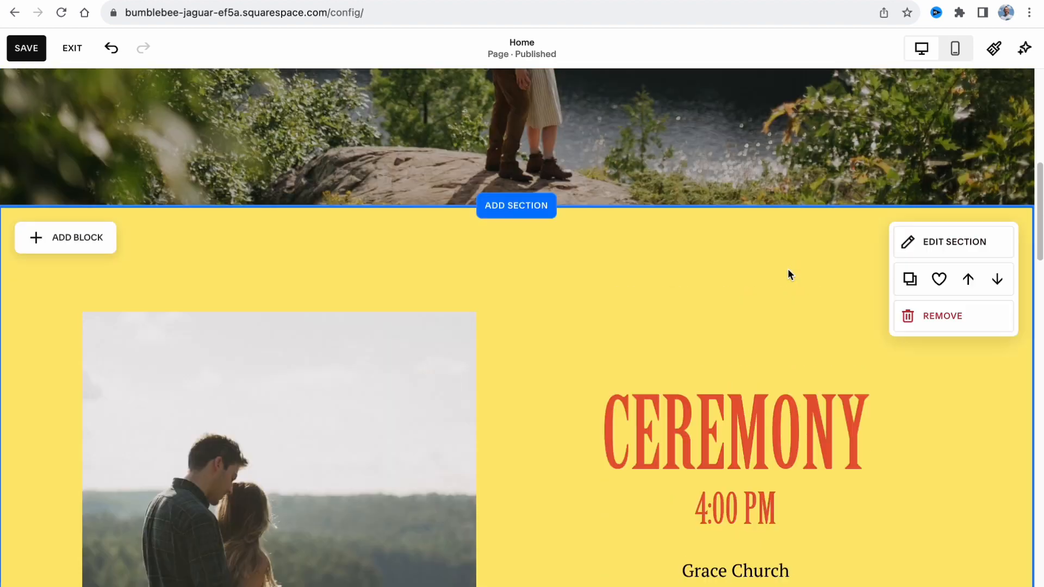
{"action": "scroll", "coordinate": [789, 272], "scroll_direction": "up", "scroll_amount": 10}
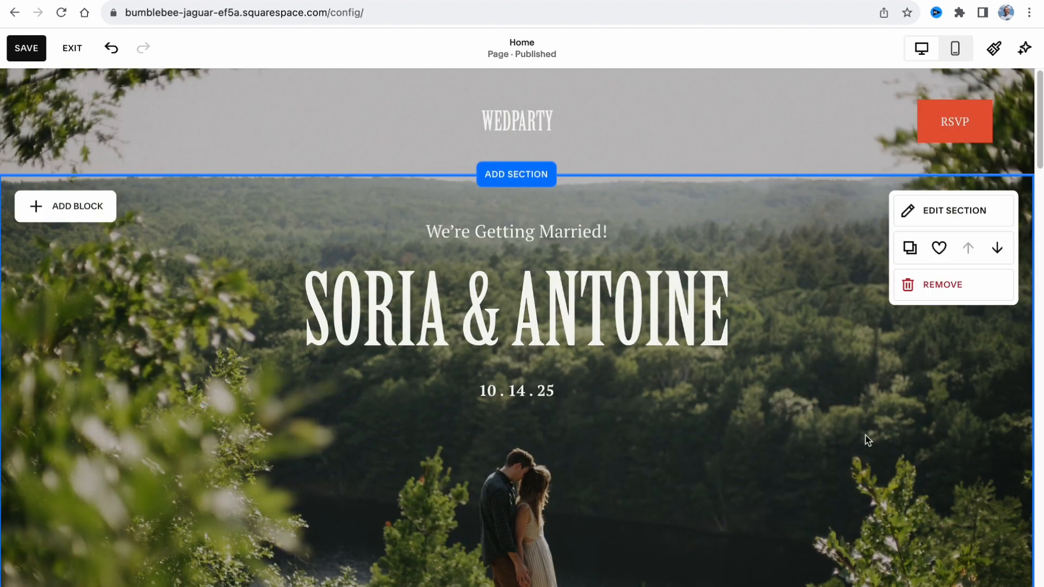
{"action": "left_click", "coordinate": [957, 217]}
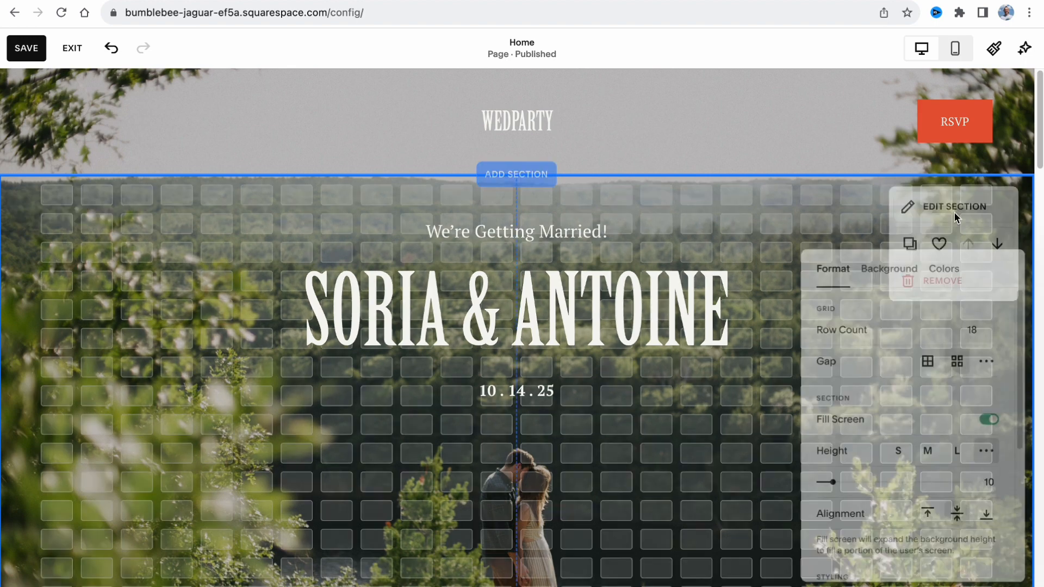
{"action": "left_click", "coordinate": [888, 267]}
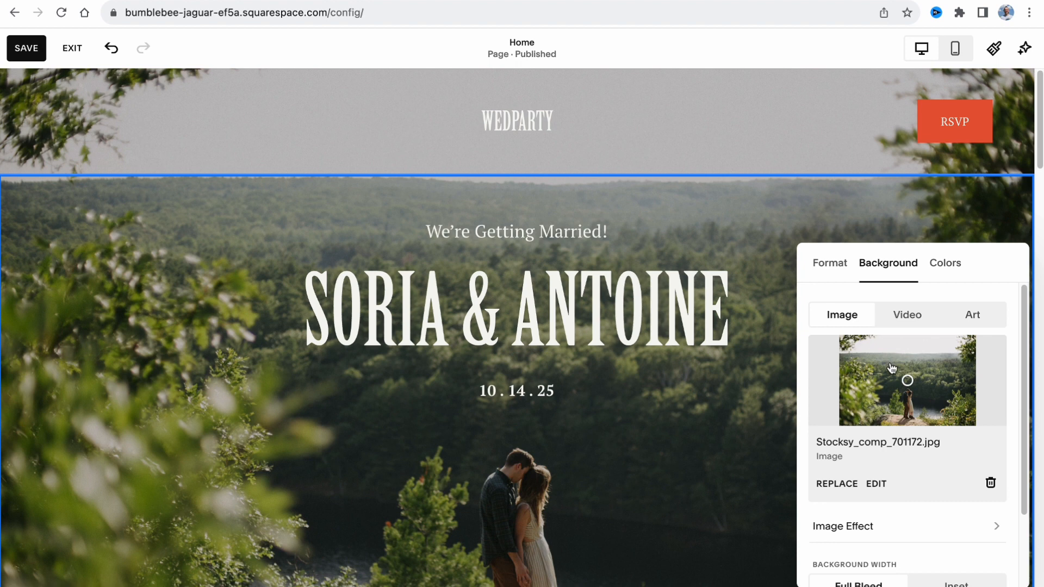
{"action": "scroll", "coordinate": [853, 409], "scroll_direction": "down", "scroll_amount": 1}
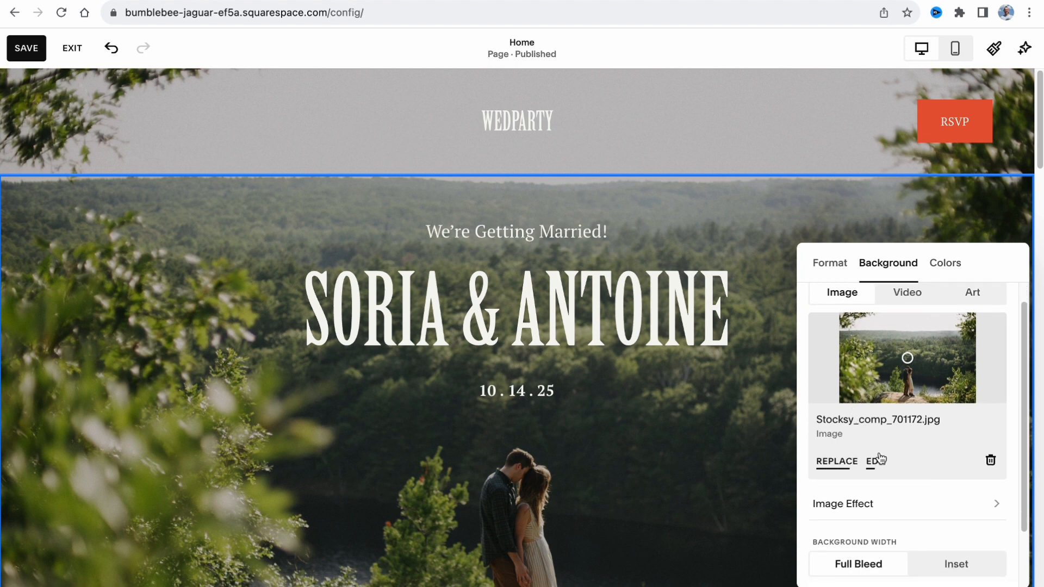
{"action": "left_click", "coordinate": [829, 465]}
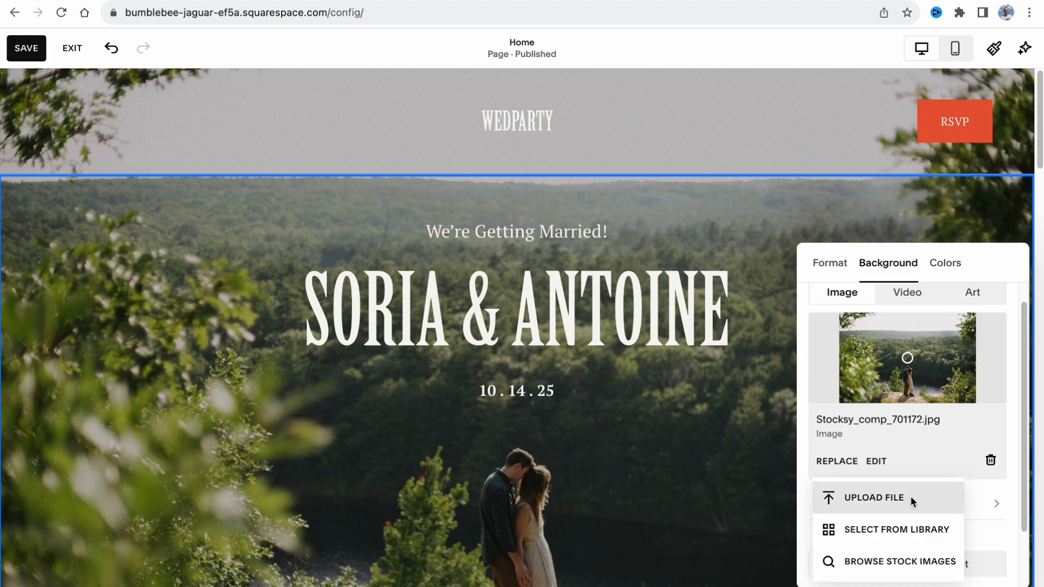
{"action": "left_click", "coordinate": [902, 529]}
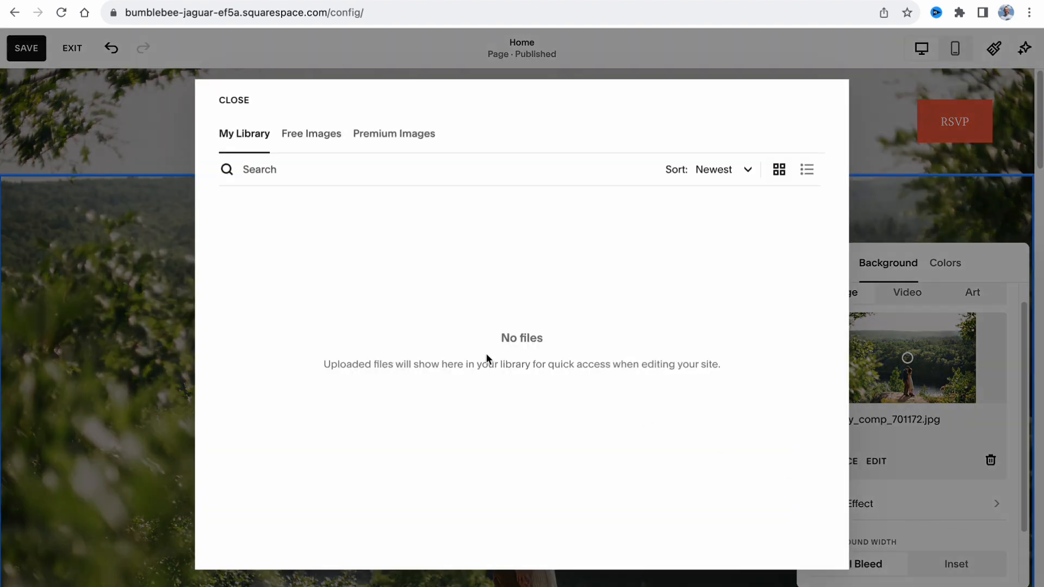
{"action": "left_click", "coordinate": [234, 100]}
Lower the opening section's background overlay opacity to 10 % and close the section settings.
{"action": "scroll", "coordinate": [945, 468], "scroll_direction": "down", "scroll_amount": 2}
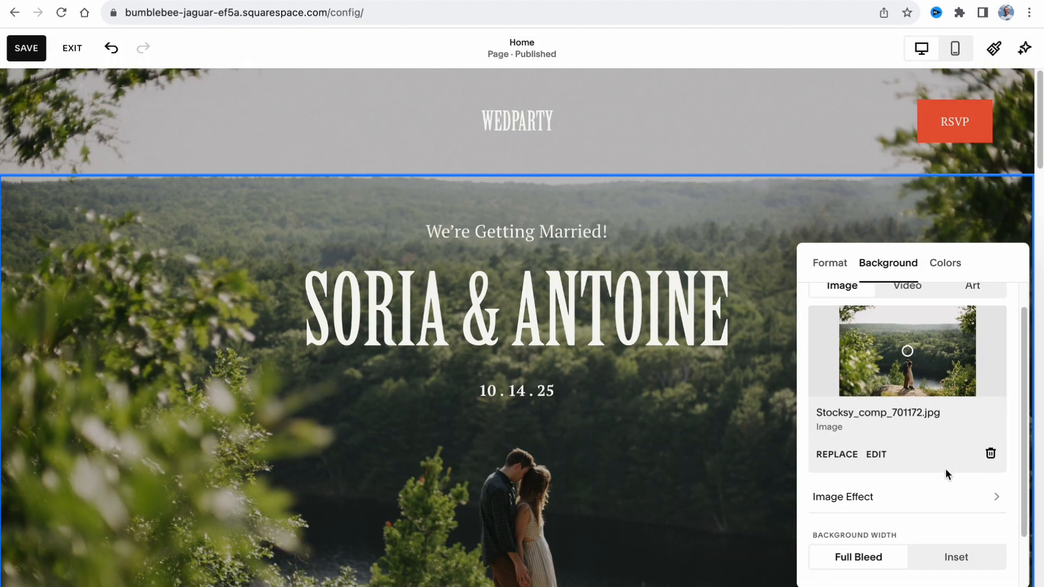
{"action": "scroll", "coordinate": [943, 478], "scroll_direction": "down", "scroll_amount": 2}
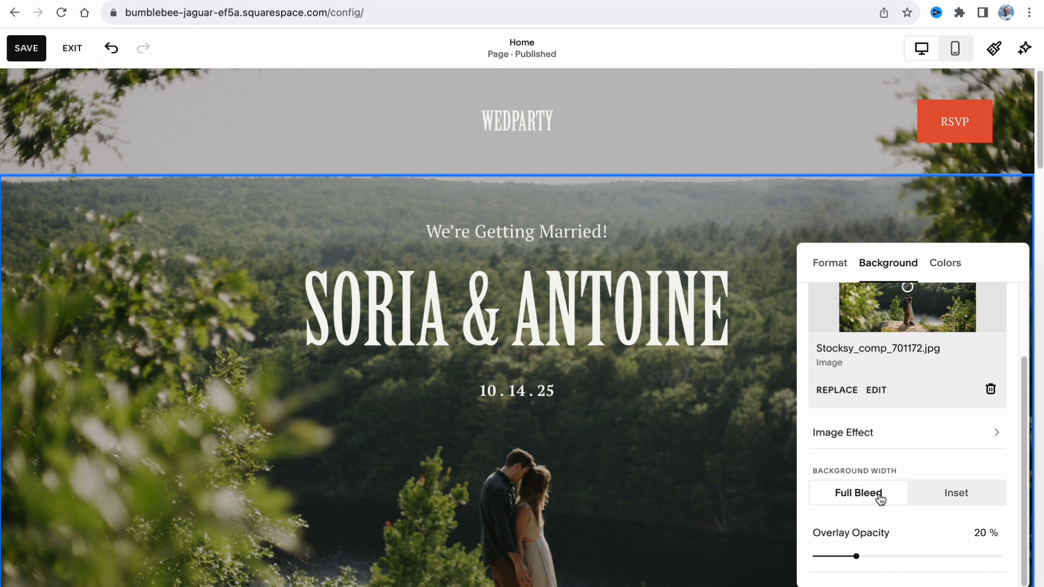
{"action": "left_click_drag", "start_coordinate": [863, 555], "coordinate": [836, 555]}
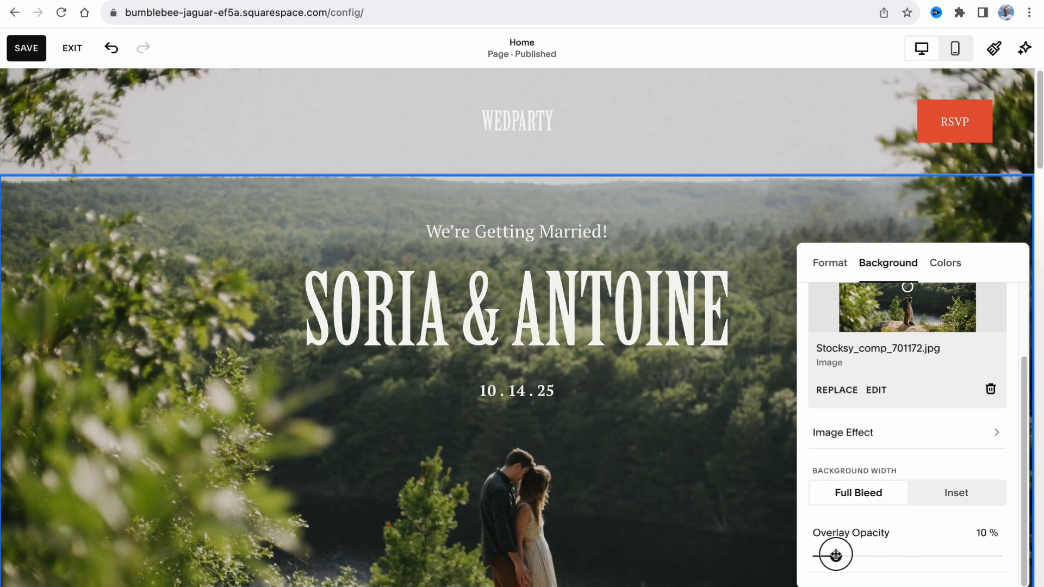
{"action": "left_click", "coordinate": [828, 262]}
{"action": "left_click", "coordinate": [750, 219]}
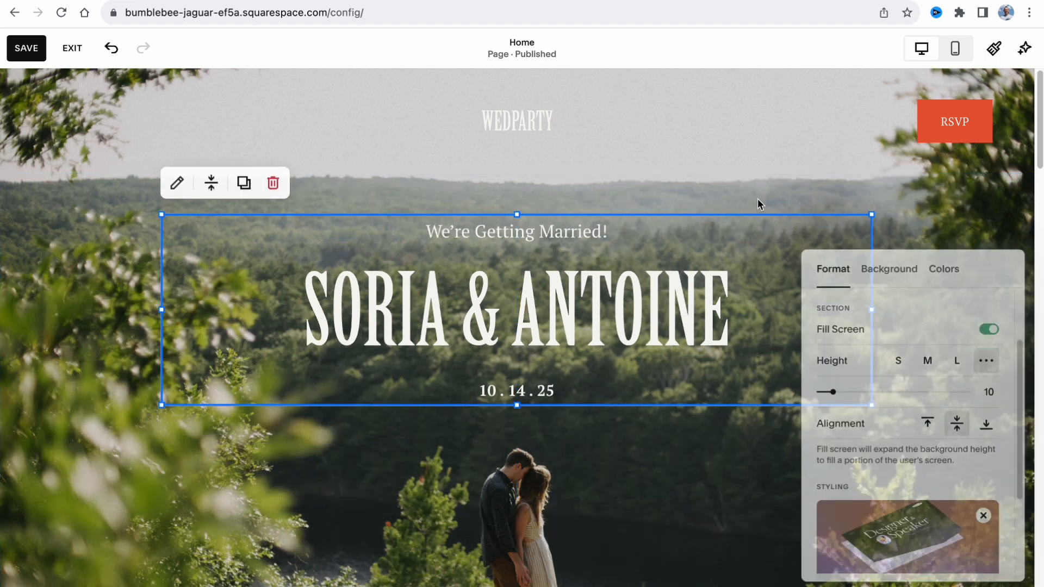
Remove the "We hope you can make it!" and "See how it all started" sections from the home page.
{"action": "left_click", "coordinate": [54, 347]}
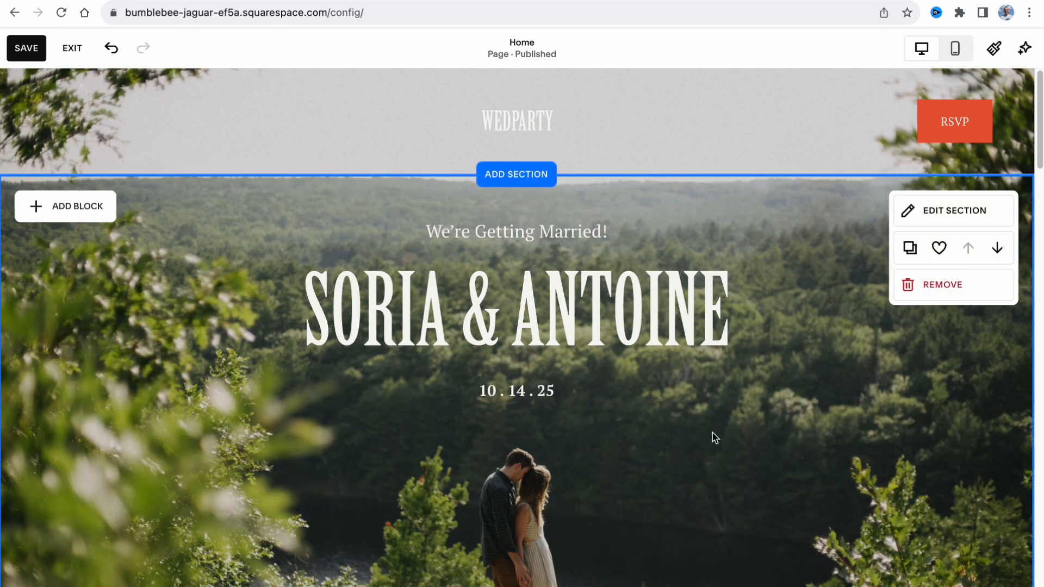
{"action": "scroll", "coordinate": [884, 477], "scroll_direction": "down", "scroll_amount": 20}
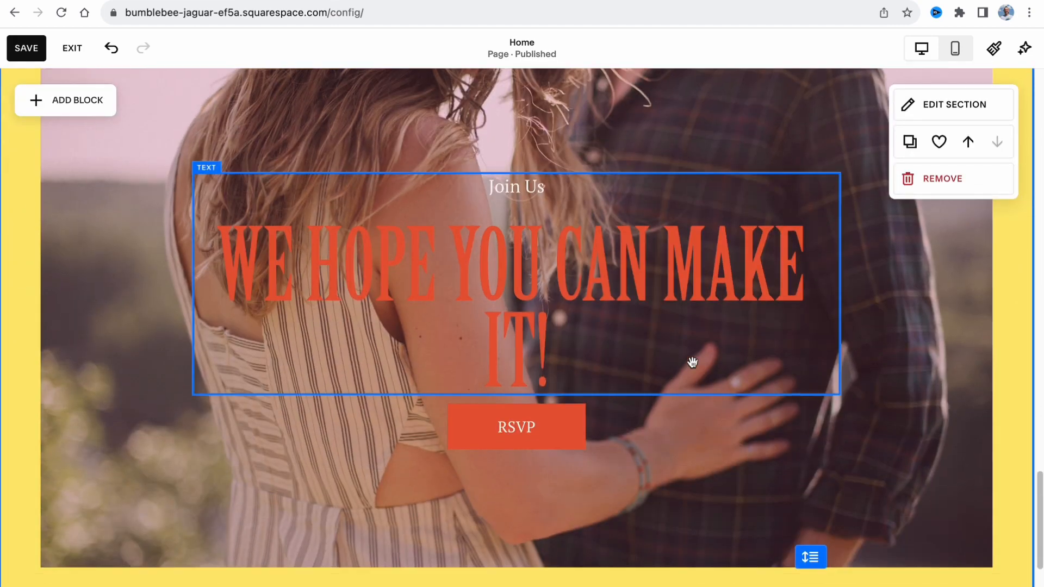
{"action": "left_click", "coordinate": [958, 179]}
{"action": "left_click", "coordinate": [616, 367]}
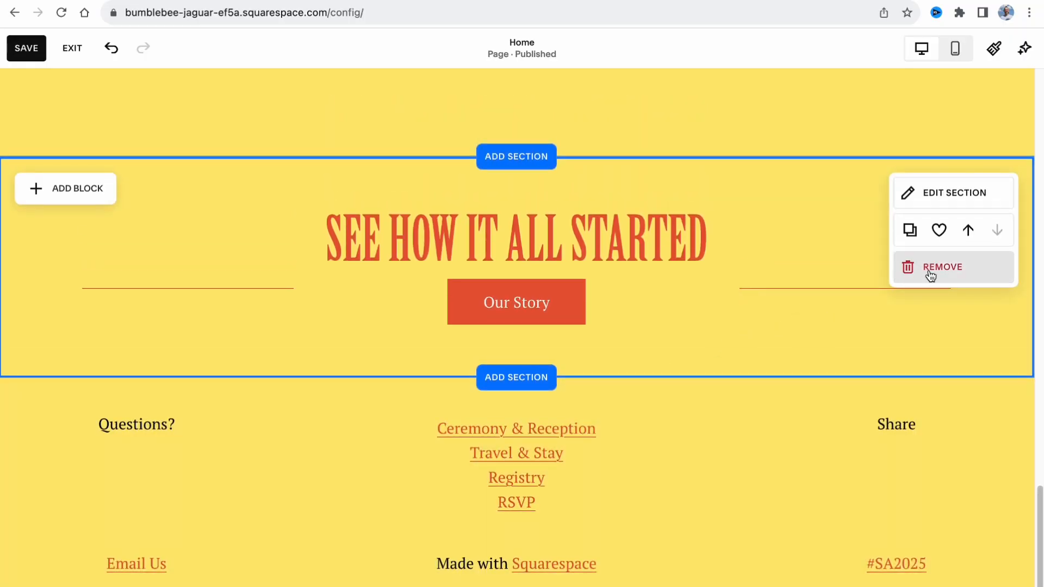
{"action": "left_click", "coordinate": [929, 271]}
{"action": "left_click", "coordinate": [617, 365]}
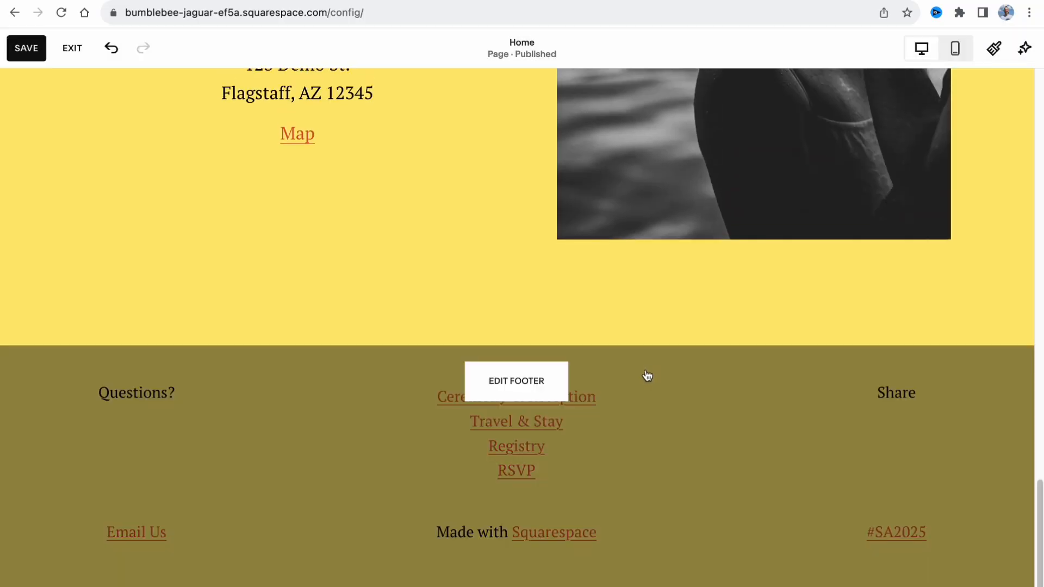
Browse the Contact and About section templates and insert the People section with three large portraits and descriptions above the opening section.
{"action": "scroll", "coordinate": [647, 373], "scroll_direction": "up", "scroll_amount": 3}
{"action": "scroll", "coordinate": [646, 368], "scroll_direction": "up", "scroll_amount": 15}
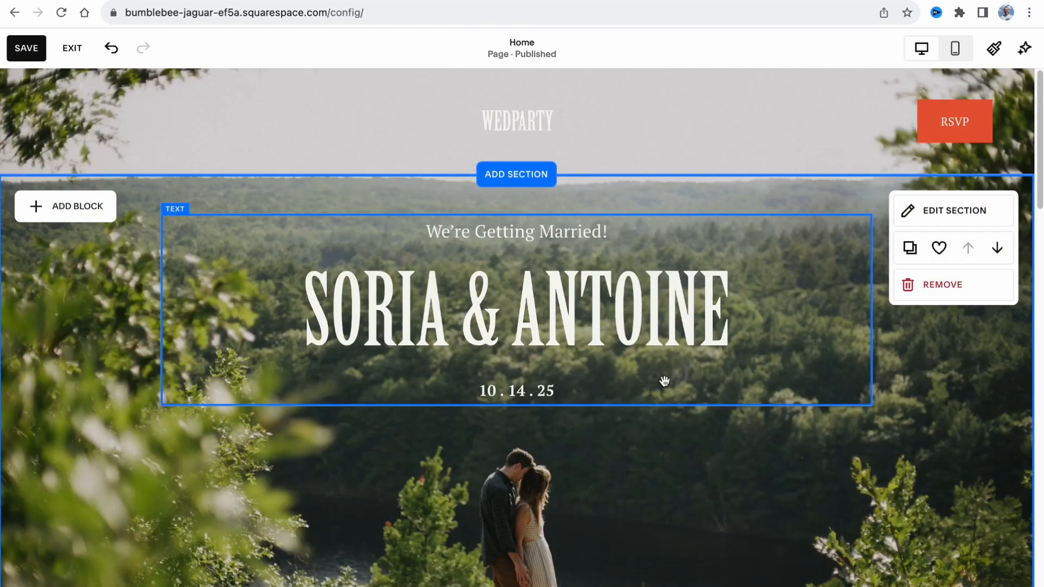
{"action": "scroll", "coordinate": [646, 368], "scroll_direction": "down", "scroll_amount": 10}
{"action": "scroll", "coordinate": [650, 368], "scroll_direction": "up", "scroll_amount": 6}
{"action": "scroll", "coordinate": [651, 371], "scroll_direction": "up", "scroll_amount": 3}
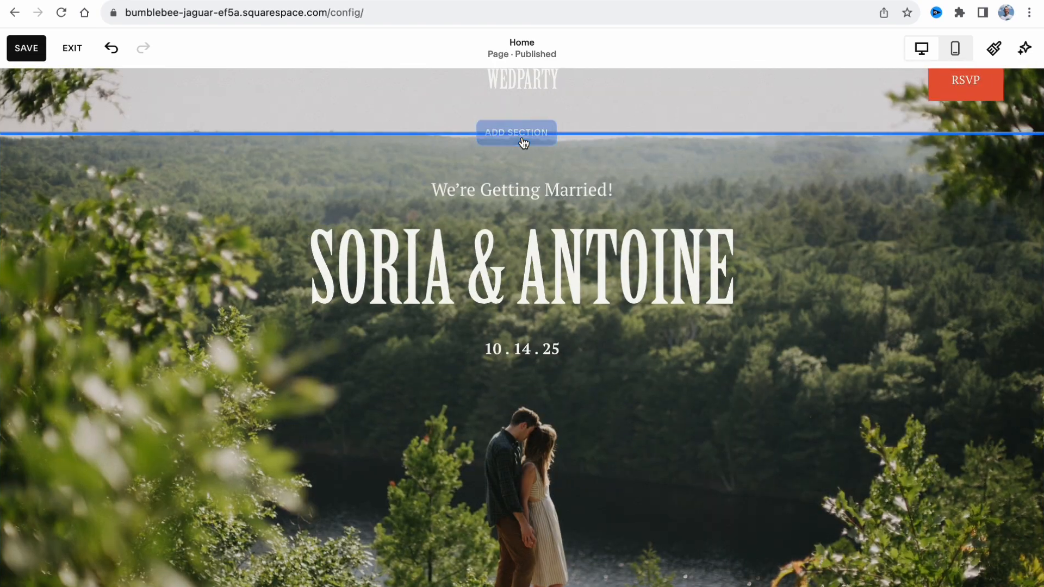
{"action": "left_click", "coordinate": [522, 139]}
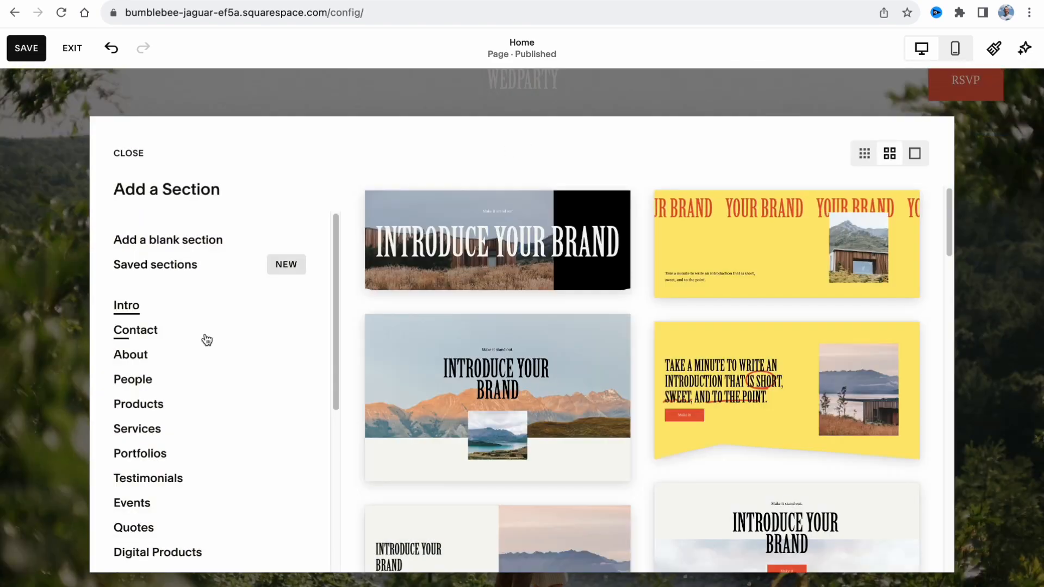
{"action": "left_click", "coordinate": [131, 334]}
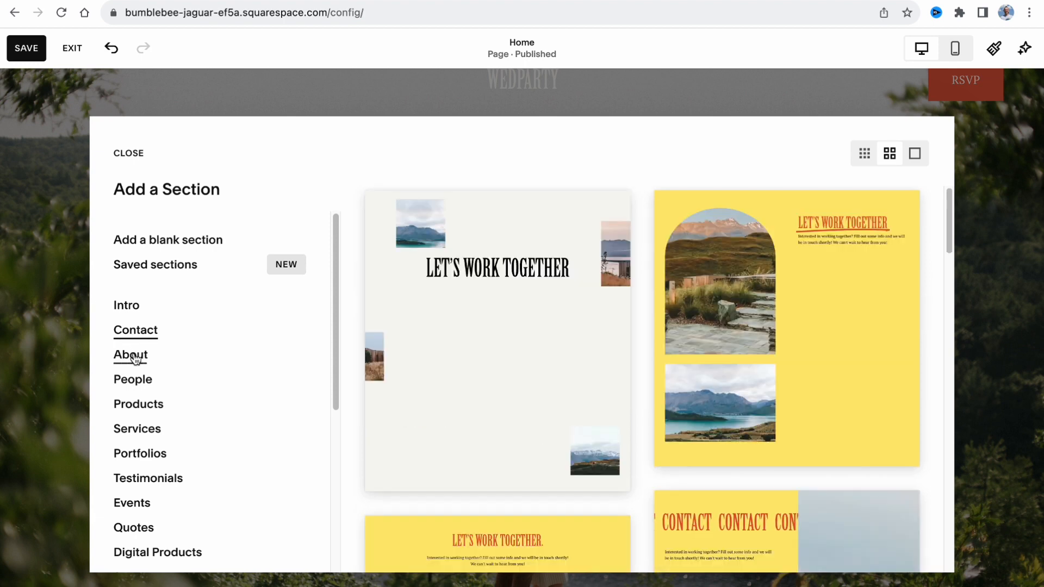
{"action": "left_click", "coordinate": [132, 358]}
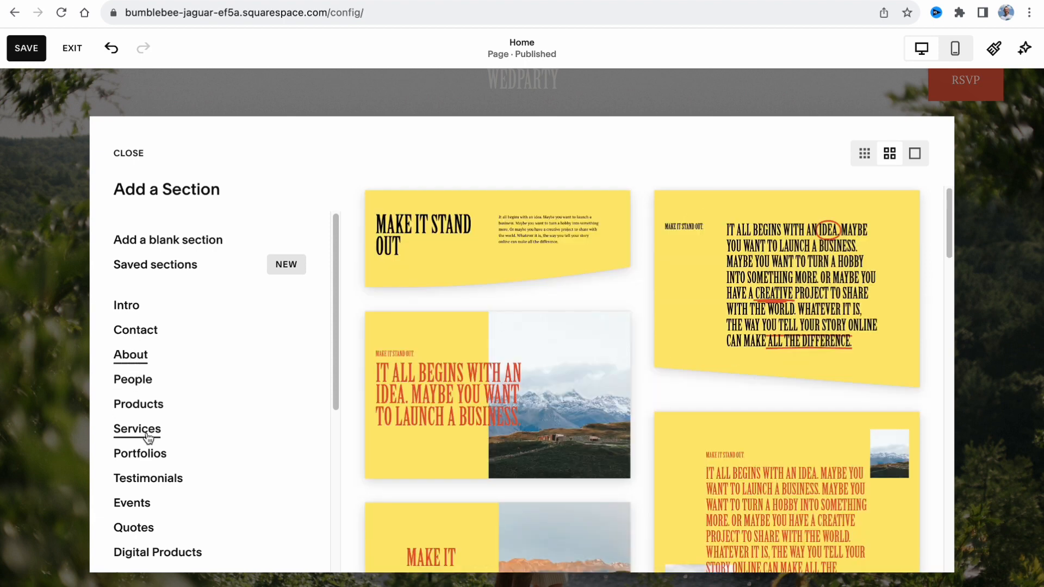
{"action": "left_click", "coordinate": [141, 379]}
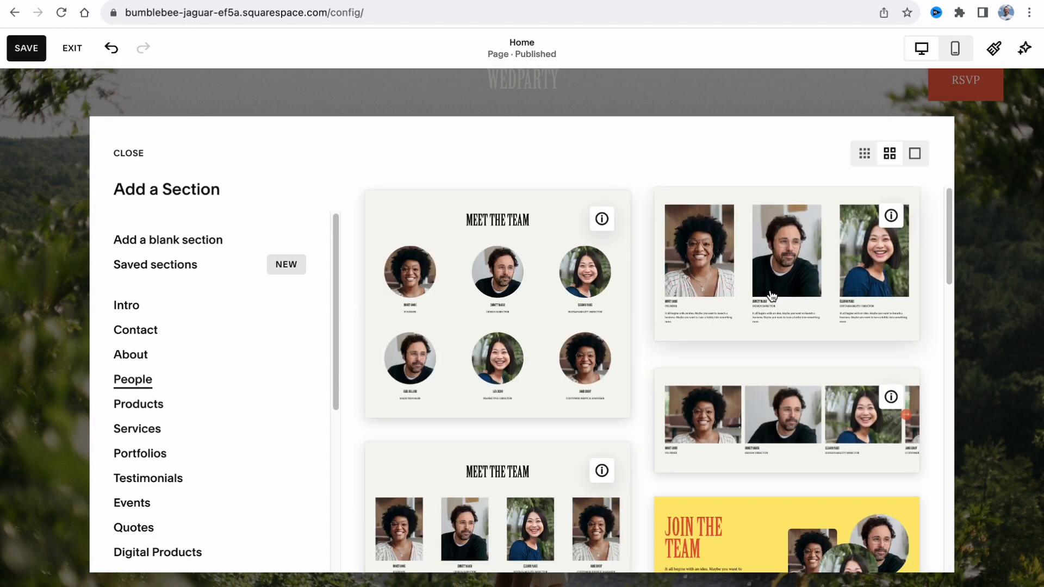
{"action": "key", "text": "Escape"}
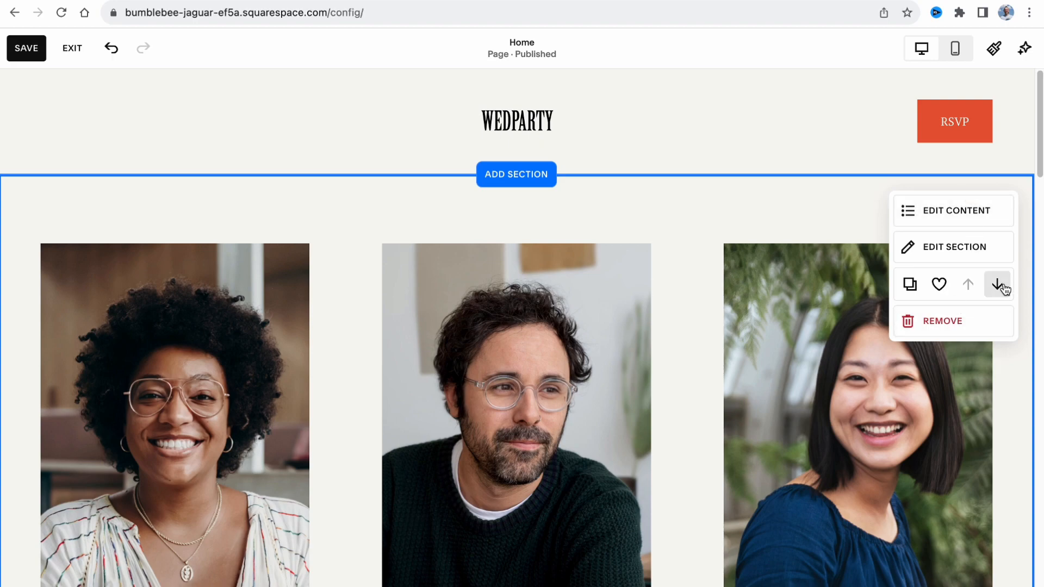
Shift the people section down the home page until it sits below the reception details, just above the footer.
{"action": "left_click", "coordinate": [998, 285]}
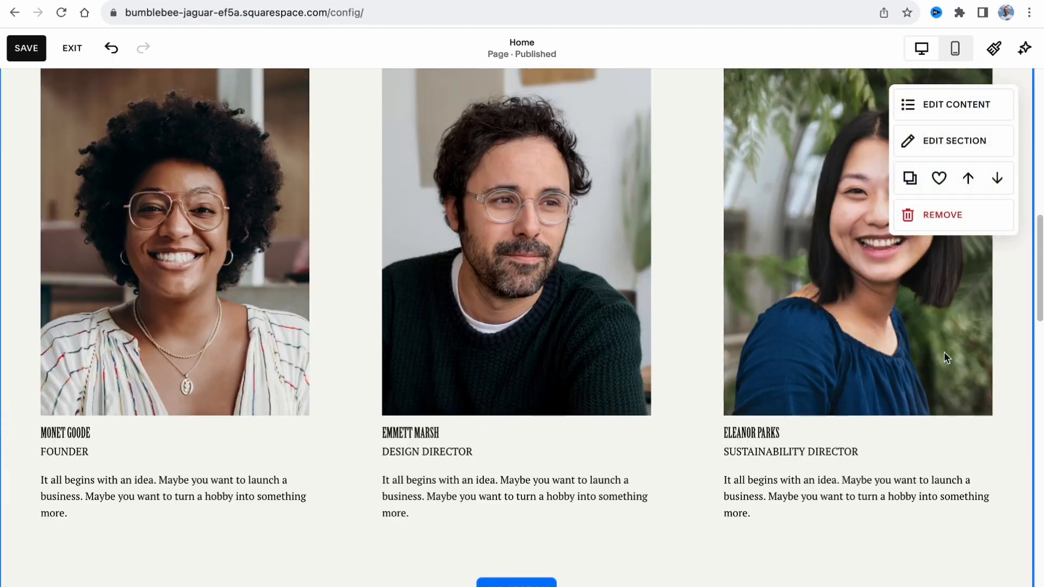
{"action": "scroll", "coordinate": [741, 392], "scroll_direction": "down", "scroll_amount": 10}
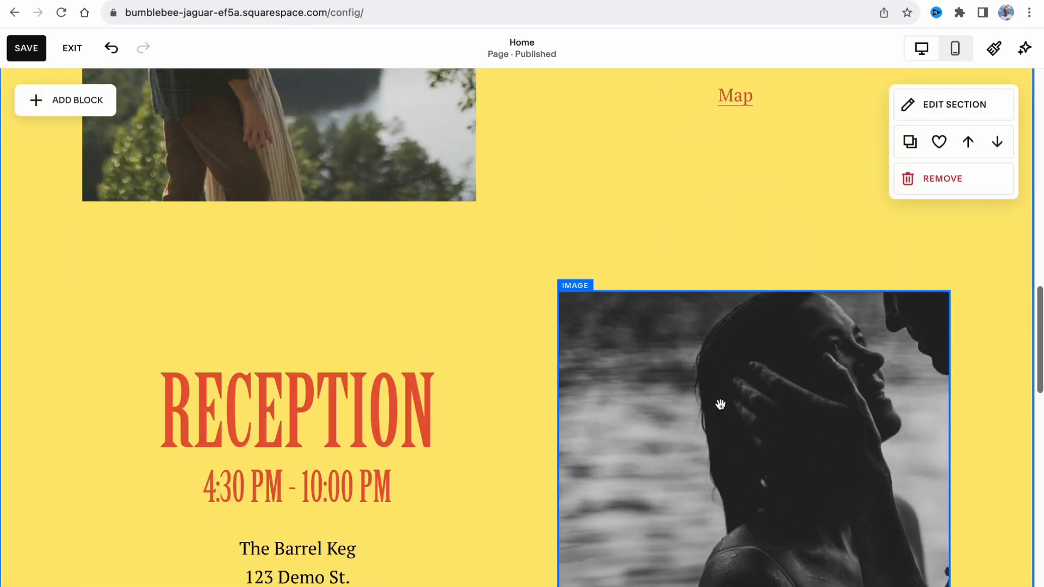
{"action": "scroll", "coordinate": [721, 404], "scroll_direction": "down", "scroll_amount": 10}
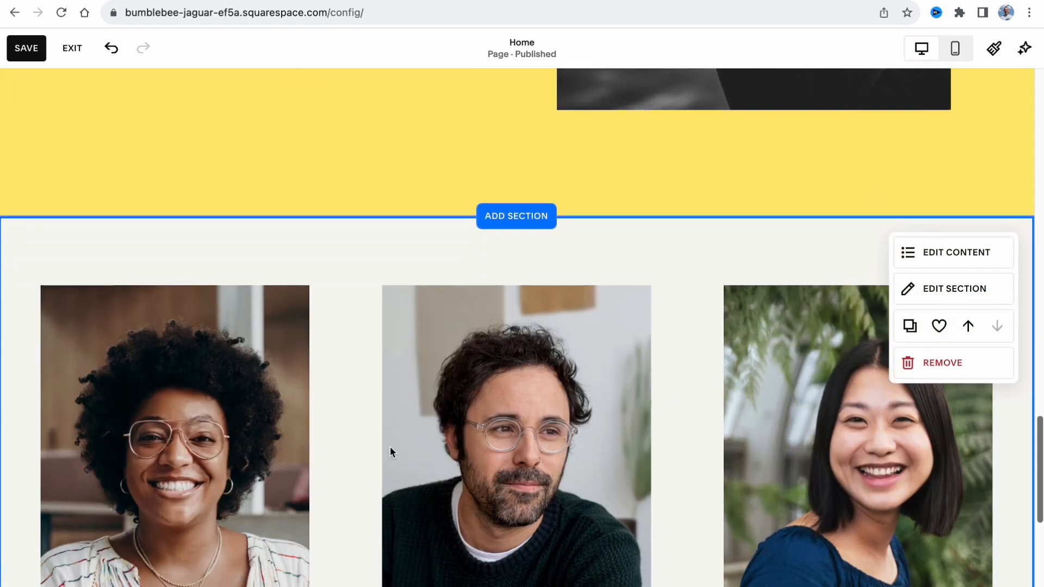
{"action": "scroll", "coordinate": [390, 452], "scroll_direction": "down", "scroll_amount": 7}
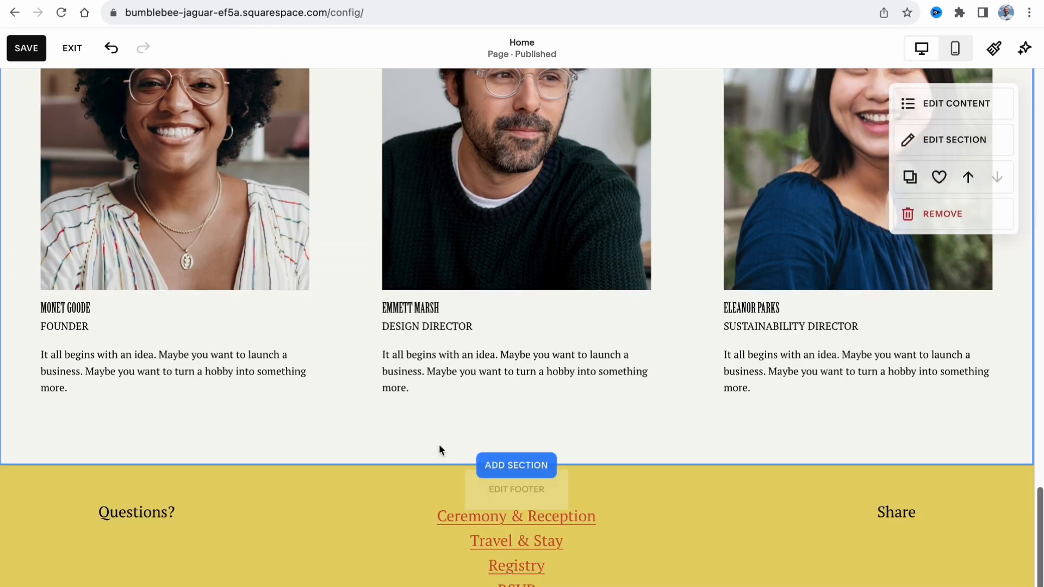
{"action": "scroll", "coordinate": [440, 449], "scroll_direction": "up", "scroll_amount": 4}
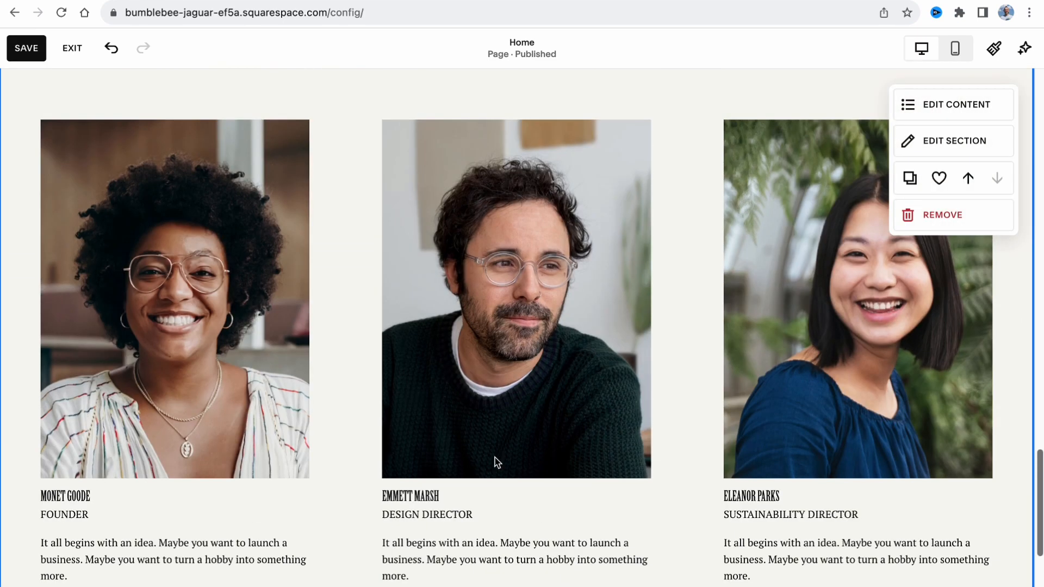
Examine the people section's content items, including the first person's image, title and description fields, and close the content settings.
{"action": "left_click", "coordinate": [954, 106]}
{"action": "left_click", "coordinate": [889, 146]}
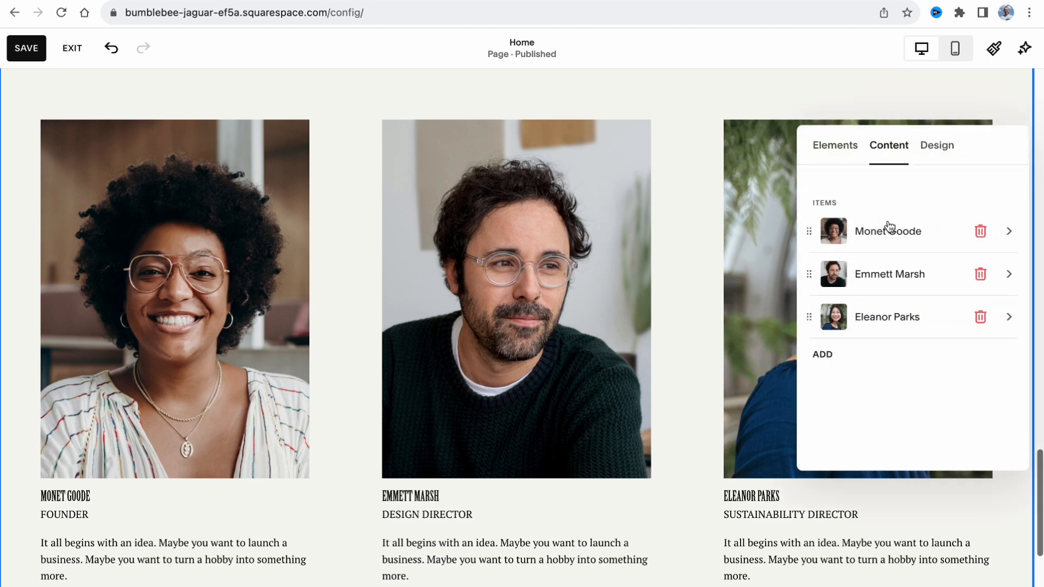
{"action": "left_click", "coordinate": [857, 230]}
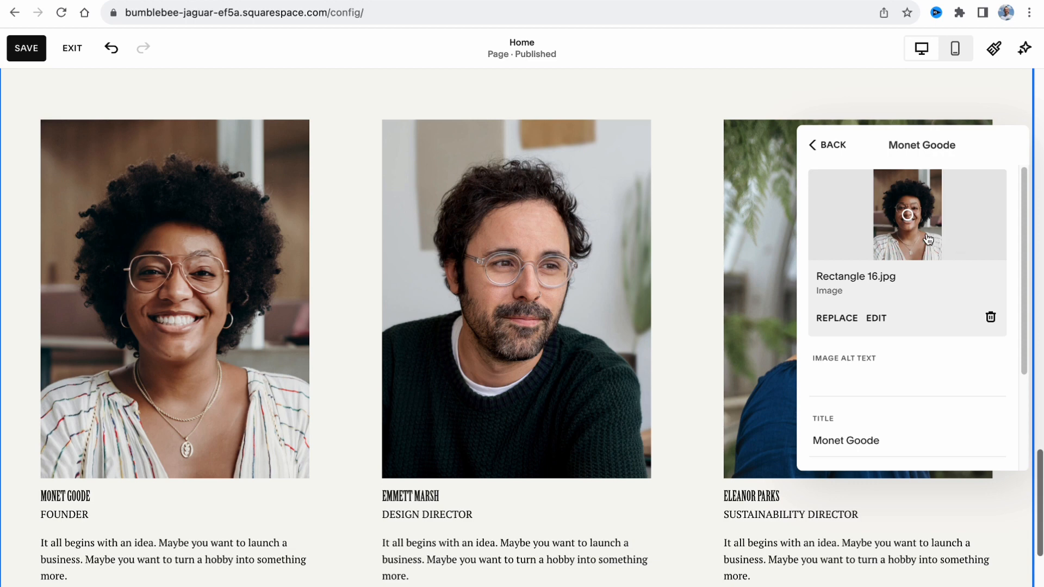
{"action": "scroll", "coordinate": [865, 339], "scroll_direction": "down", "scroll_amount": 2}
{"action": "scroll", "coordinate": [874, 343], "scroll_direction": "down", "scroll_amount": 1}
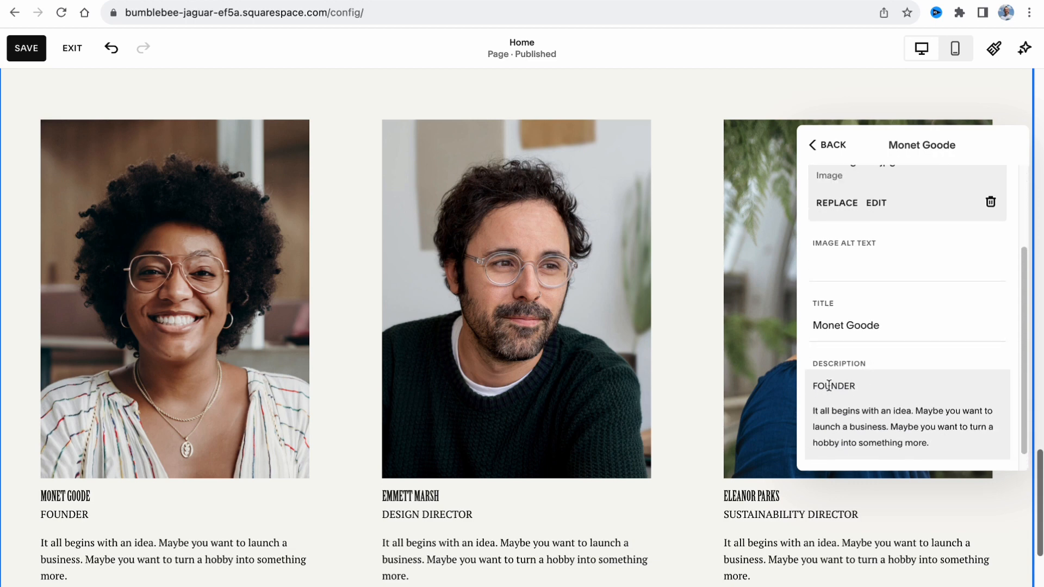
{"action": "left_click", "coordinate": [843, 154]}
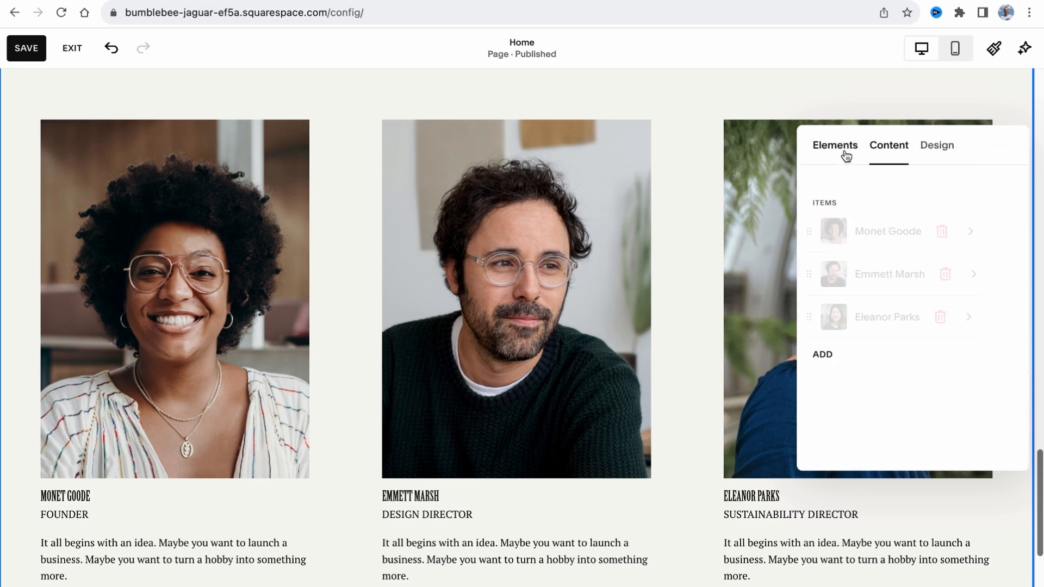
{"action": "left_click", "coordinate": [694, 166]}
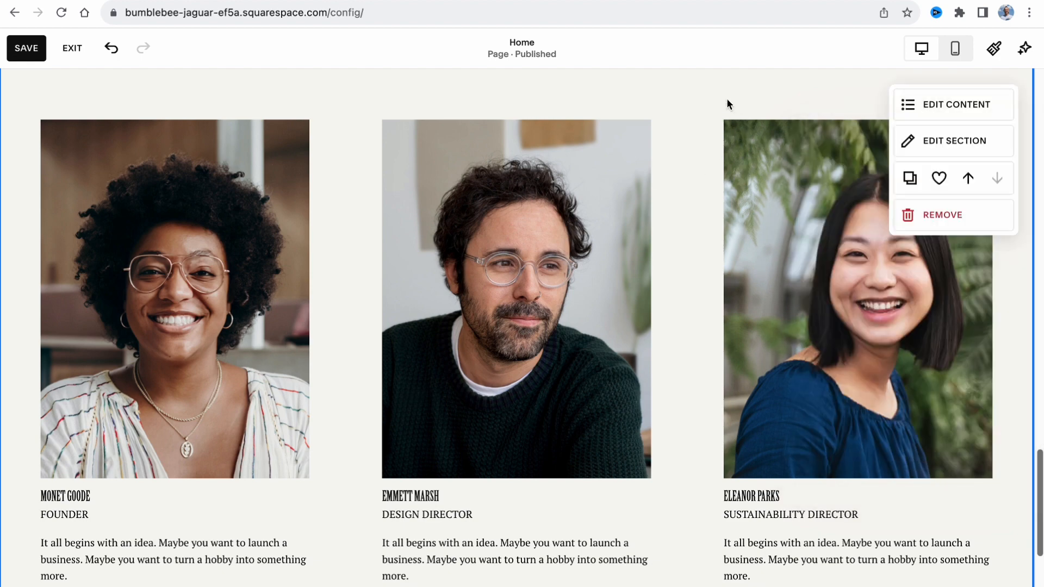
Reposition blocks in the ceremony section, placing the CEREMONY heading slightly higher above the 4:00 PM and venue text.
{"action": "scroll", "coordinate": [729, 103], "scroll_direction": "up", "scroll_amount": 7}
{"action": "scroll", "coordinate": [626, 313], "scroll_direction": "up", "scroll_amount": 9}
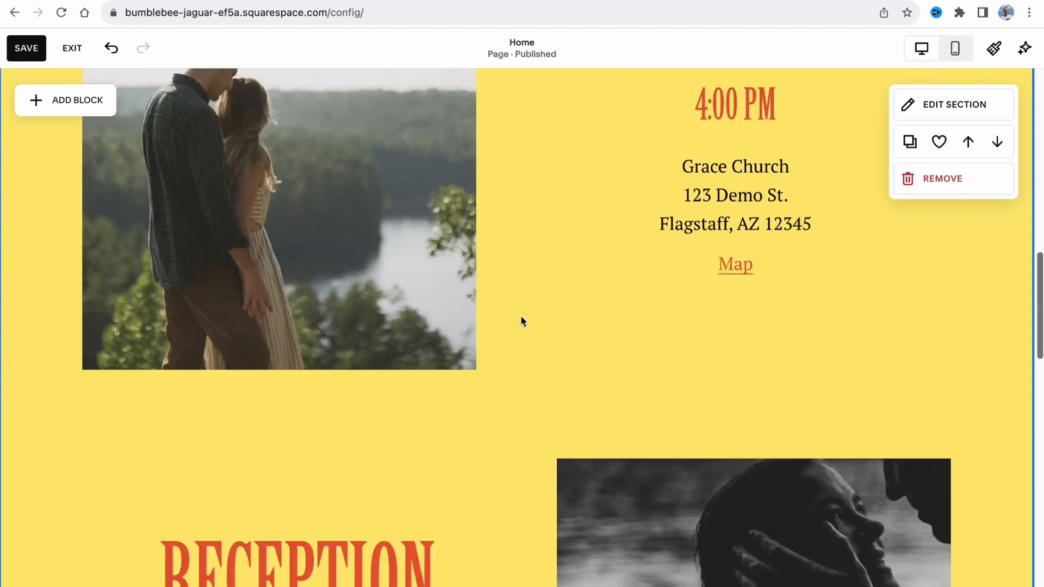
{"action": "scroll", "coordinate": [527, 318], "scroll_direction": "up", "scroll_amount": 6}
{"action": "scroll", "coordinate": [482, 307], "scroll_direction": "up", "scroll_amount": 4}
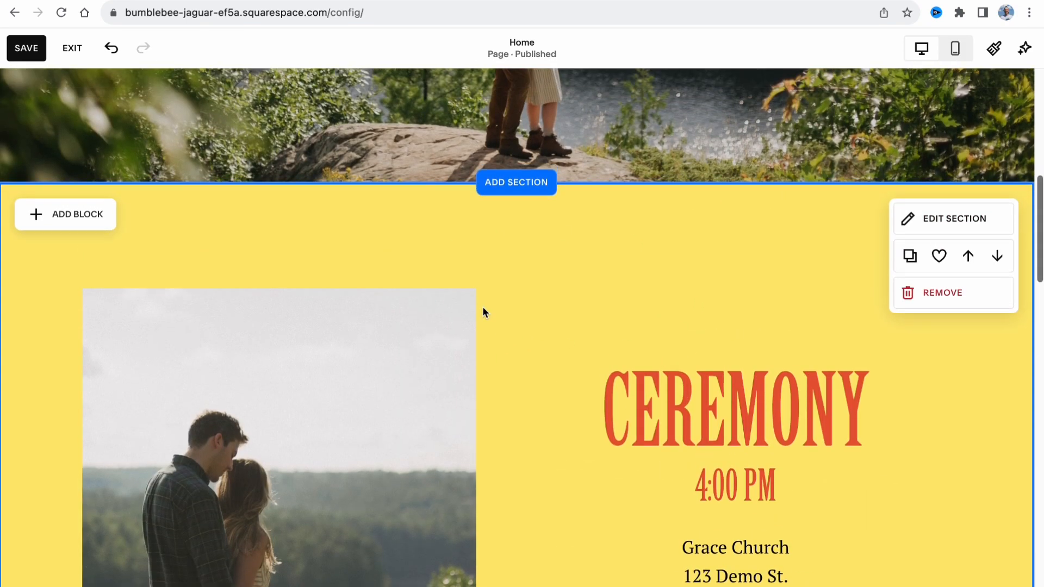
{"action": "scroll", "coordinate": [490, 312], "scroll_direction": "down", "scroll_amount": 9}
{"action": "scroll", "coordinate": [546, 309], "scroll_direction": "up", "scroll_amount": 2}
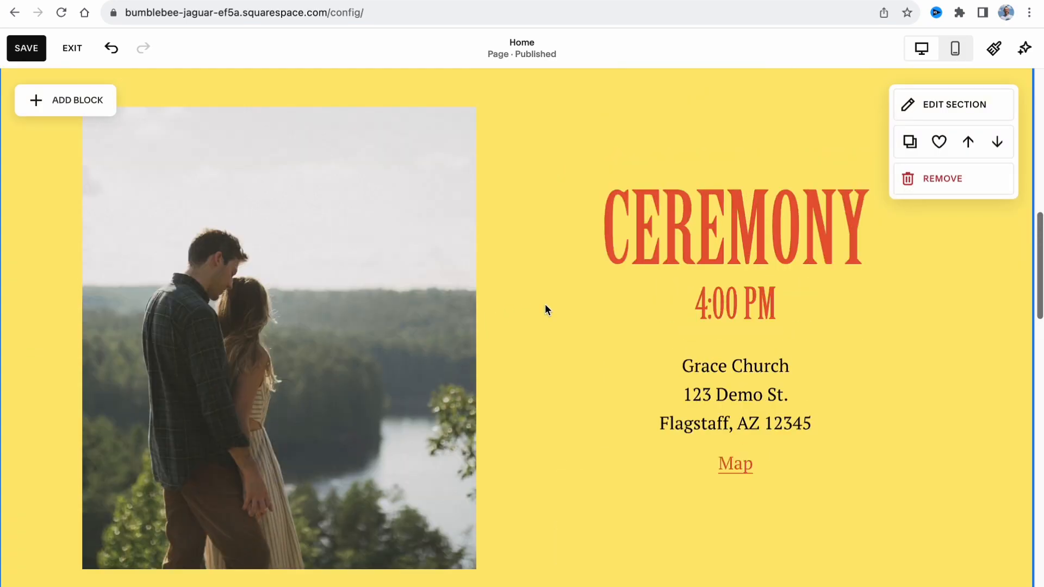
{"action": "left_click_drag", "start_coordinate": [356, 350], "coordinate": [272, 326]}
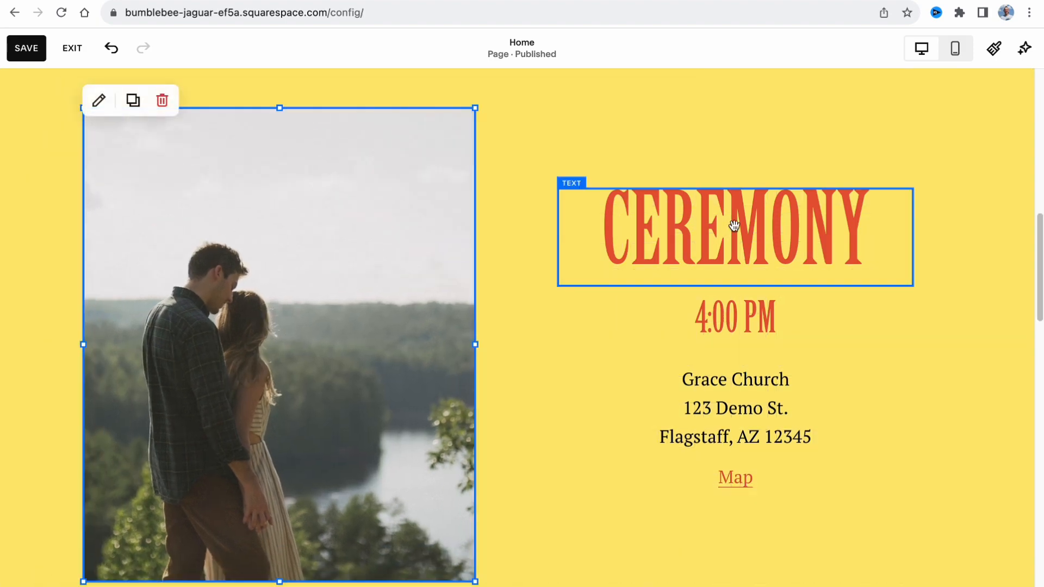
{"action": "left_click_drag", "start_coordinate": [734, 226], "coordinate": [742, 191]}
{"action": "left_click_drag", "start_coordinate": [735, 330], "coordinate": [729, 361]}
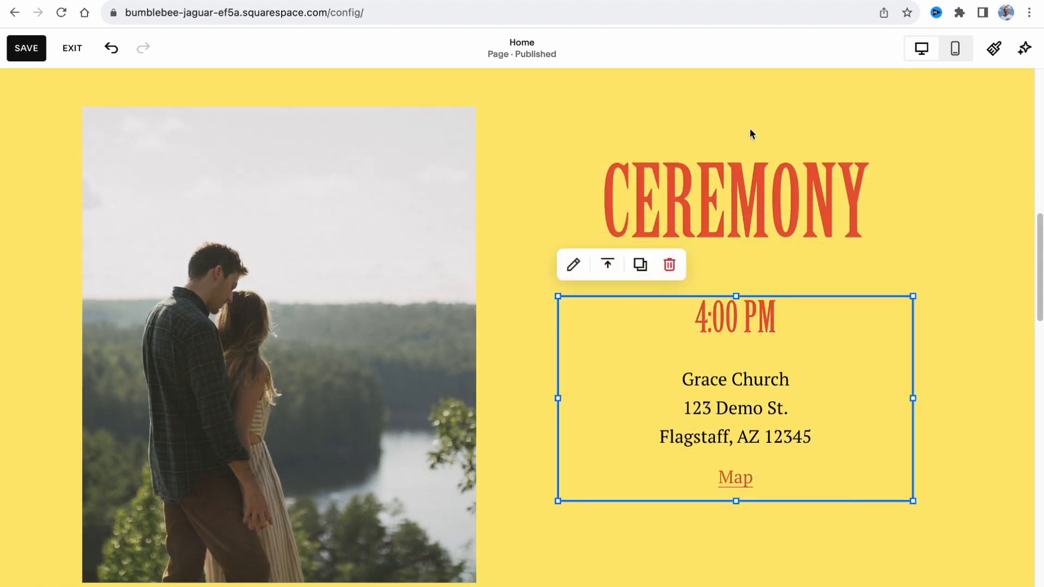
Review the content settings of the couple's photo in the ceremony section, including its link, alt text and filename.
{"action": "left_click", "coordinate": [400, 209]}
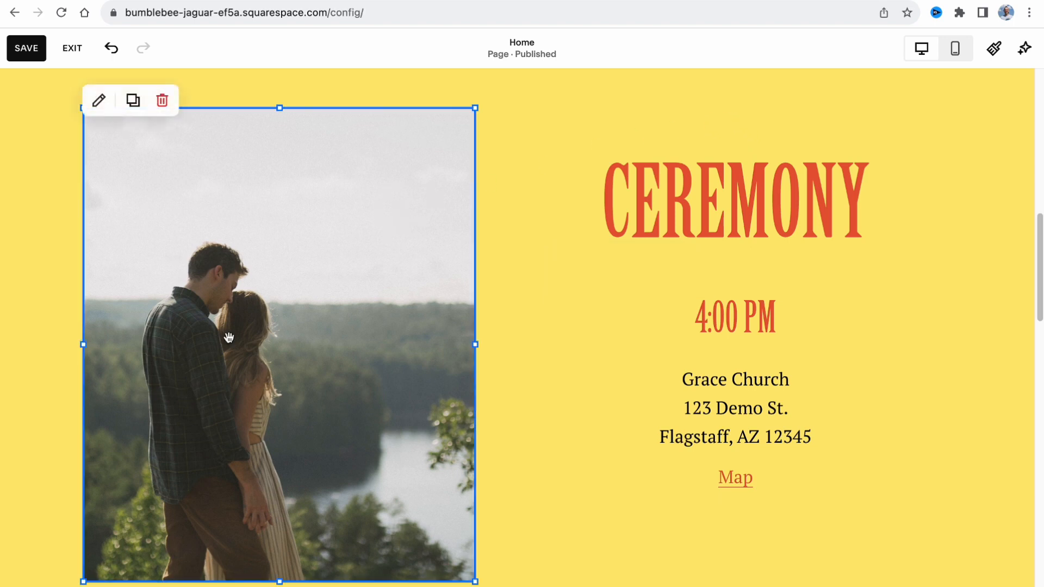
{"action": "left_click", "coordinate": [99, 101]}
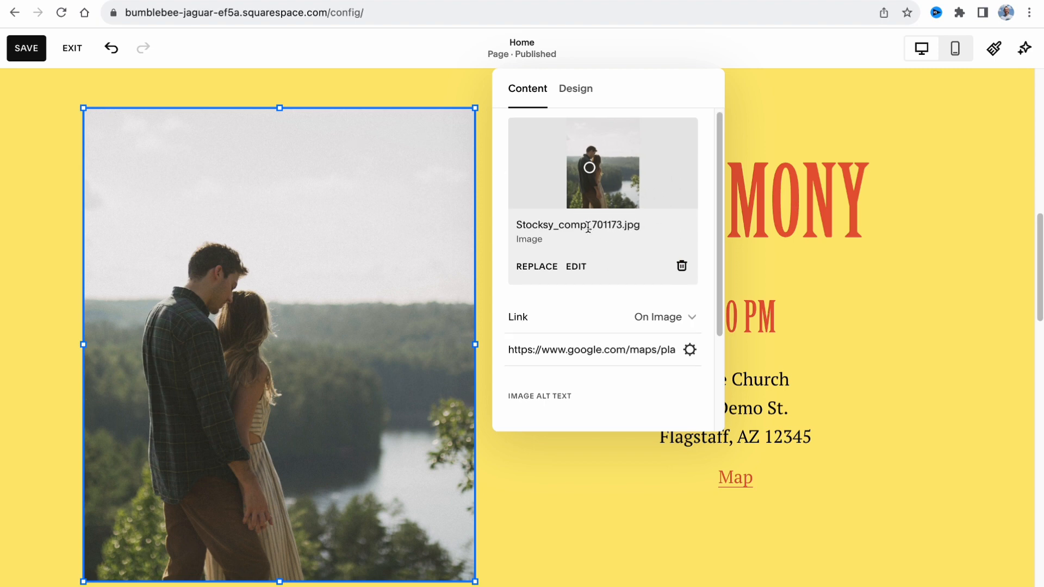
{"action": "scroll", "coordinate": [598, 285], "scroll_direction": "down", "scroll_amount": 3}
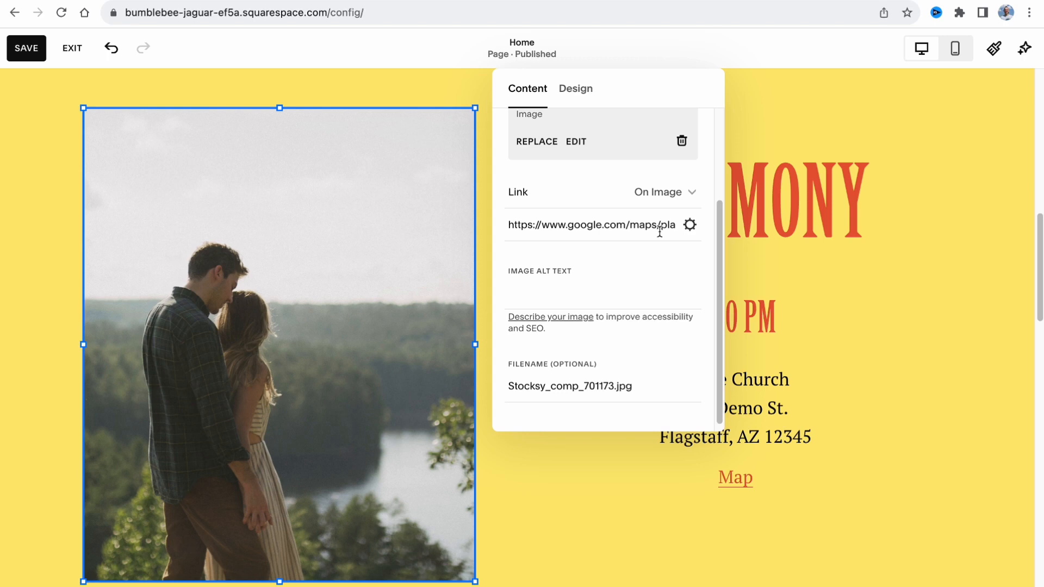
{"action": "left_click", "coordinate": [734, 350]}
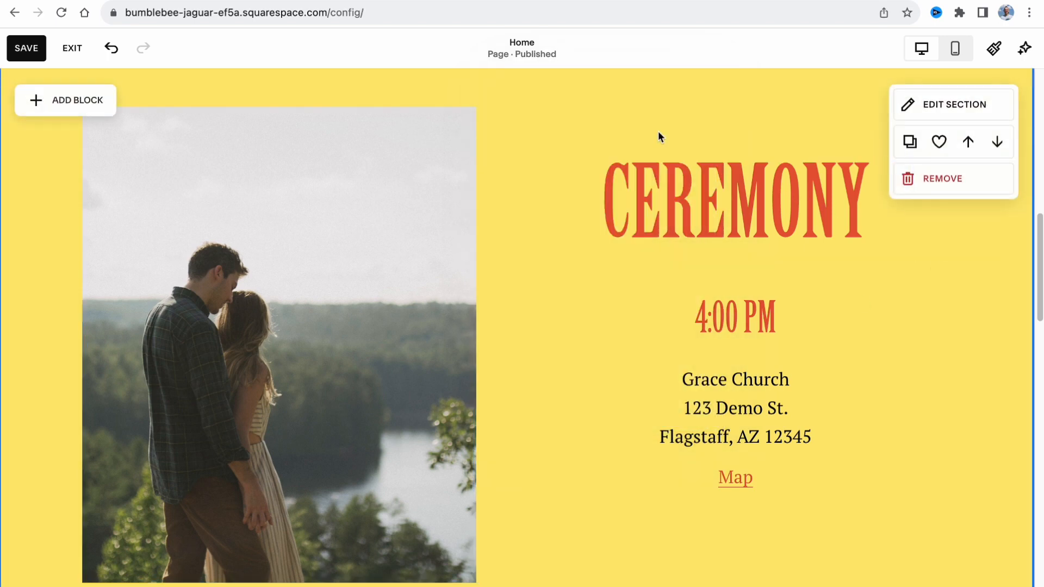
Inspect the text formatting options of the CEREMONY heading, leave text editing and look over the rest of the page.
{"action": "left_click", "coordinate": [741, 191]}
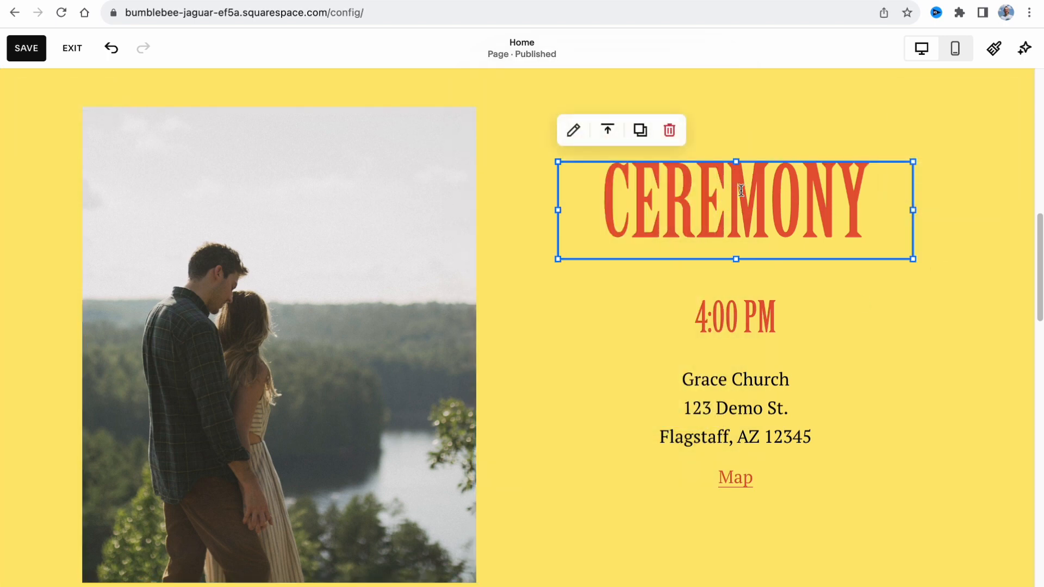
{"action": "left_click", "coordinate": [574, 129]}
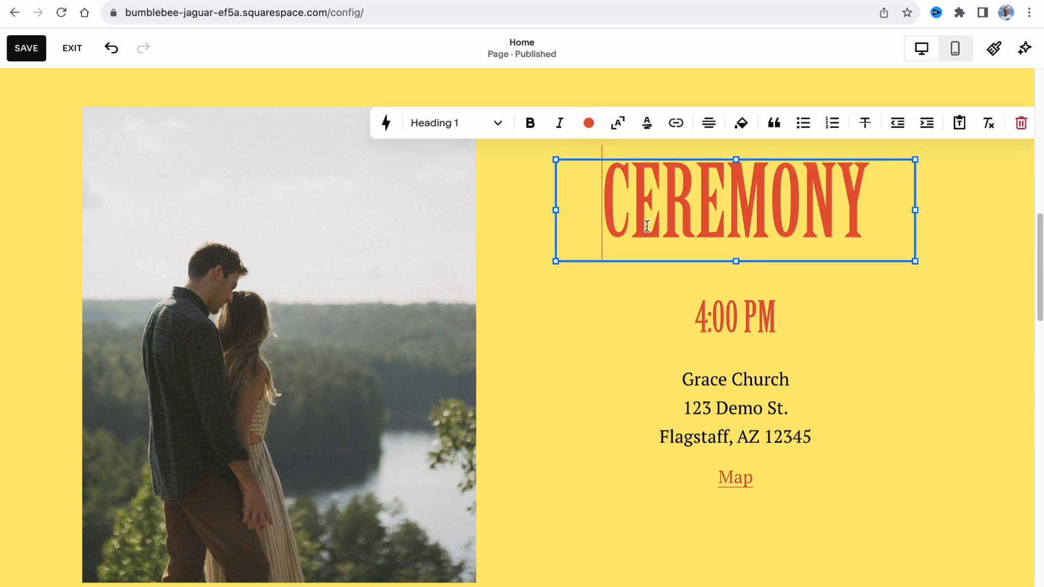
{"action": "left_click_drag", "start_coordinate": [617, 200], "coordinate": [916, 218]}
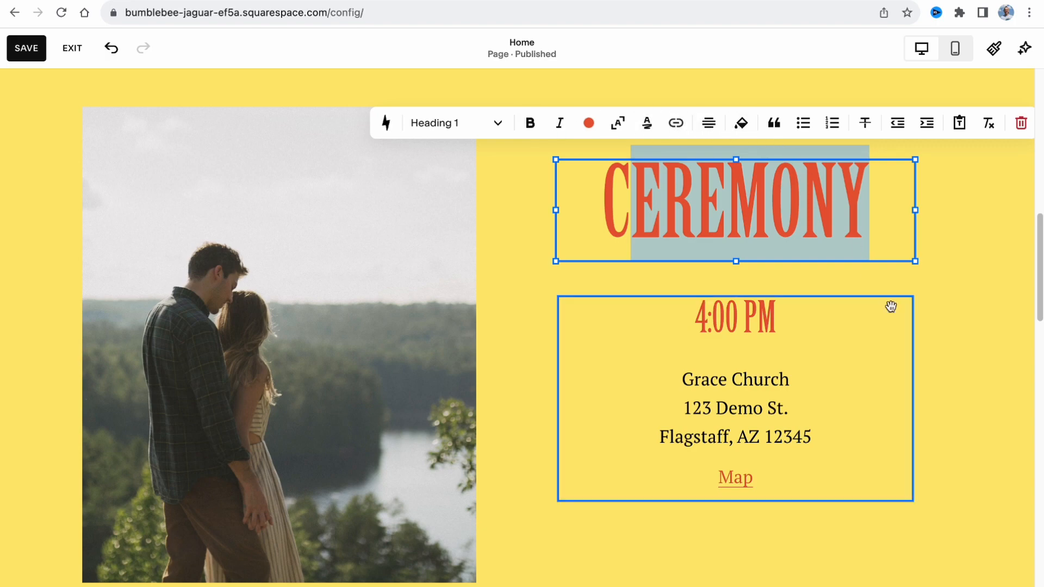
{"action": "left_click", "coordinate": [909, 339]}
{"action": "left_click", "coordinate": [954, 323]}
{"action": "scroll", "coordinate": [749, 430], "scroll_direction": "down", "scroll_amount": 20}
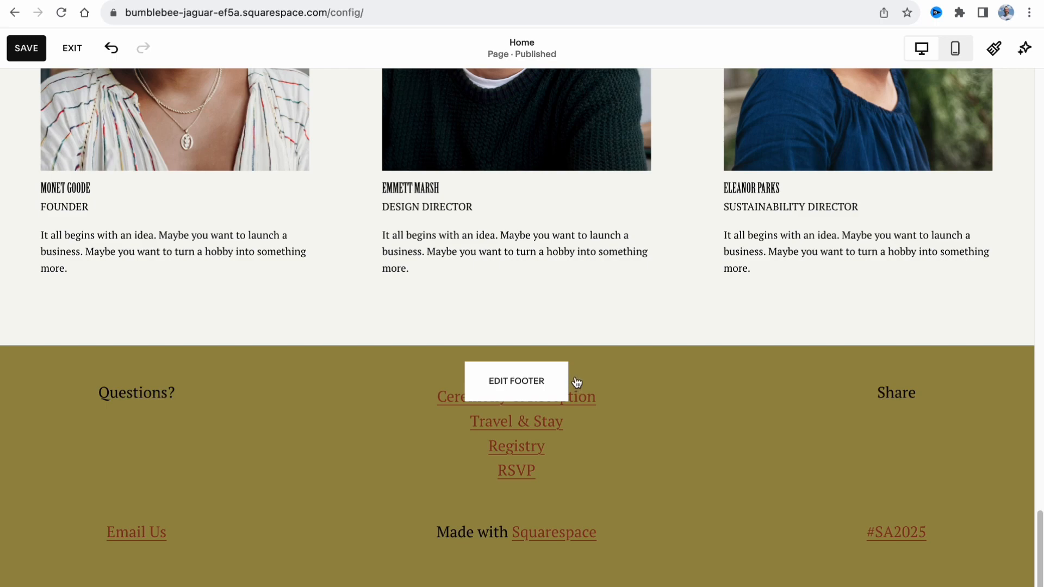
{"action": "scroll", "coordinate": [564, 300], "scroll_direction": "up", "scroll_amount": 20}
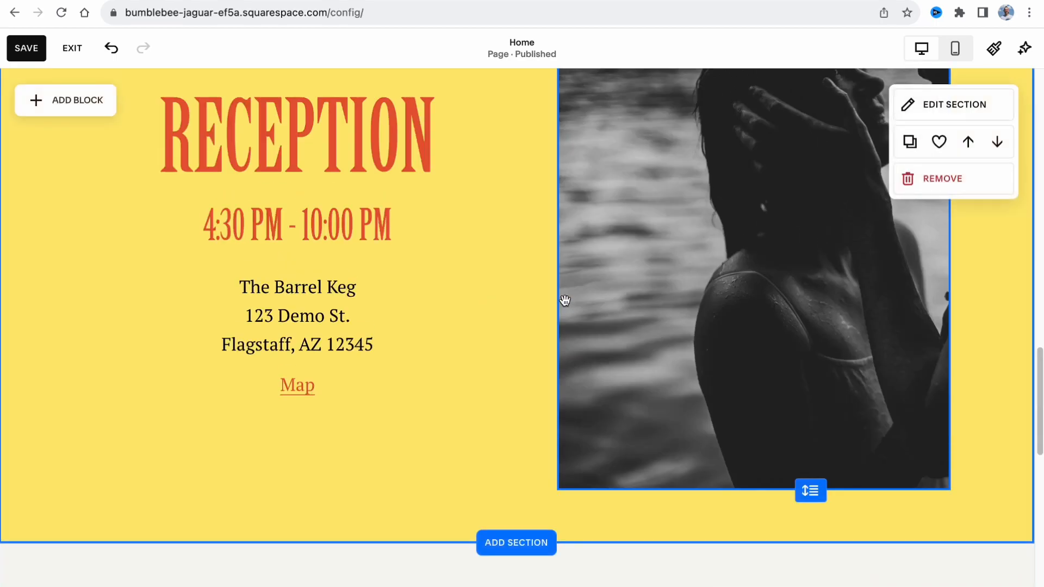
Look over the whole home page, from the couple's banner through the ceremony, reception and people sections to the footer.
{"action": "scroll", "coordinate": [565, 300], "scroll_direction": "up", "scroll_amount": 10}
{"action": "scroll", "coordinate": [563, 298], "scroll_direction": "down", "scroll_amount": 3}
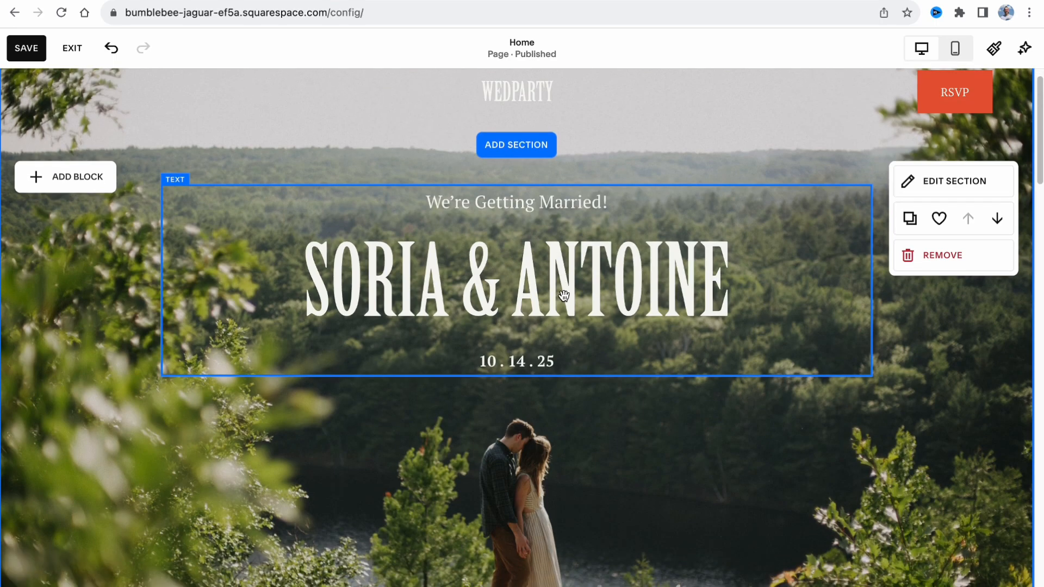
{"action": "scroll", "coordinate": [563, 298], "scroll_direction": "up", "scroll_amount": 3}
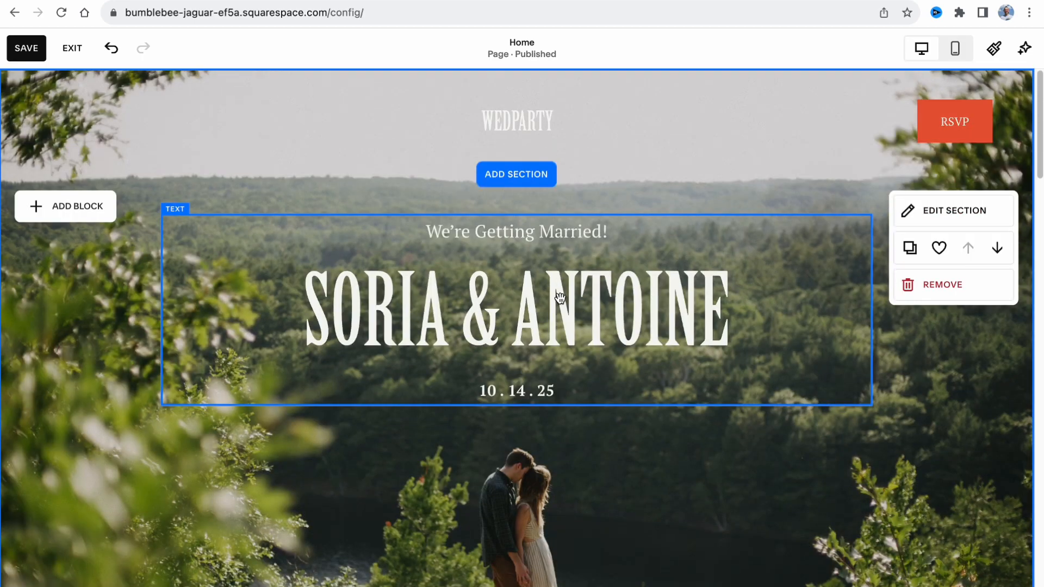
{"action": "scroll", "coordinate": [560, 293], "scroll_direction": "down", "scroll_amount": 4}
{"action": "scroll", "coordinate": [584, 310], "scroll_direction": "down", "scroll_amount": 10}
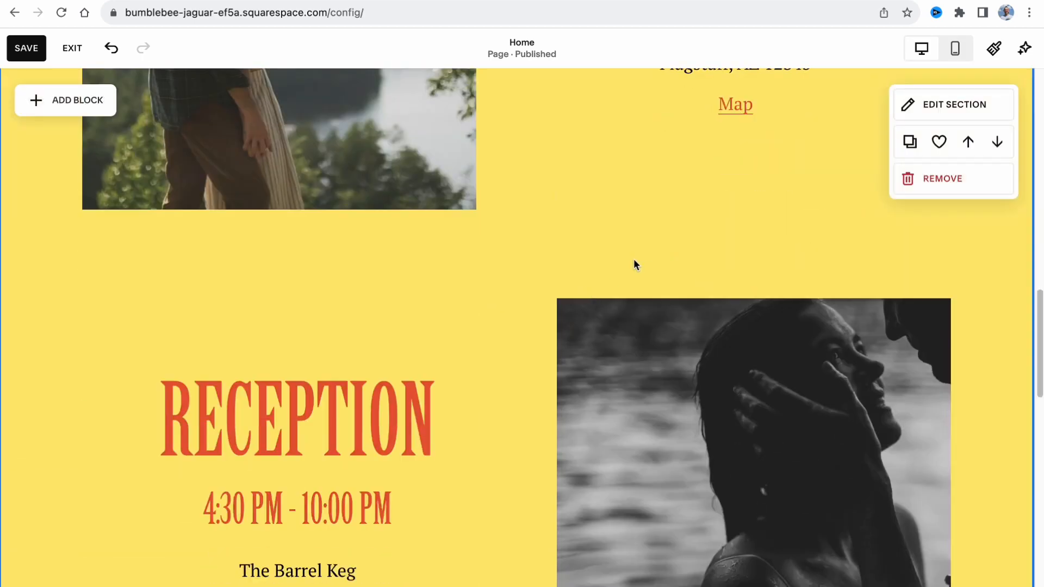
{"action": "scroll", "coordinate": [634, 267], "scroll_direction": "down", "scroll_amount": 5}
{"action": "scroll", "coordinate": [634, 276], "scroll_direction": "down", "scroll_amount": 12}
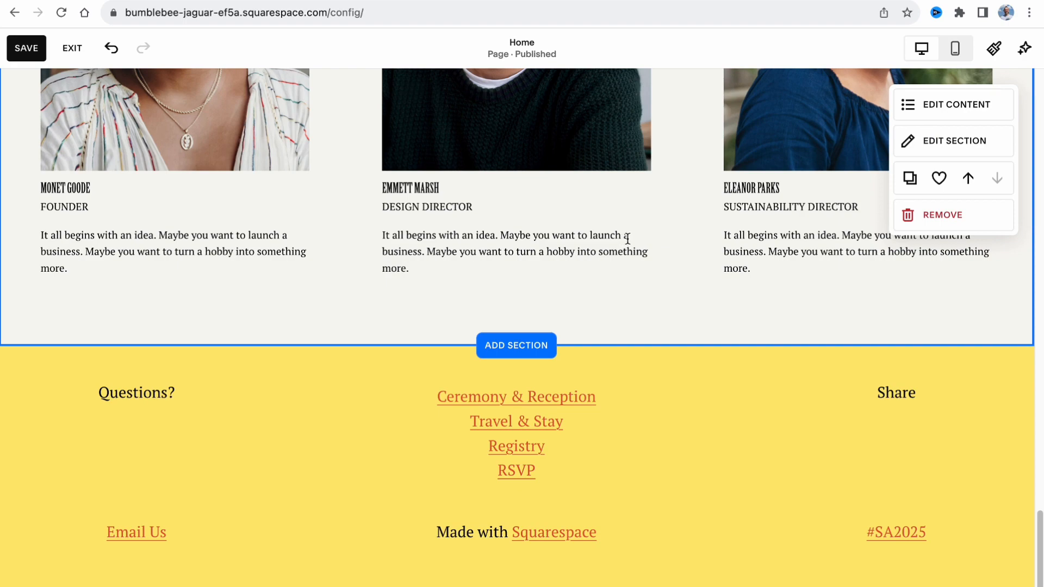
{"action": "scroll", "coordinate": [567, 214], "scroll_direction": "up", "scroll_amount": 12}
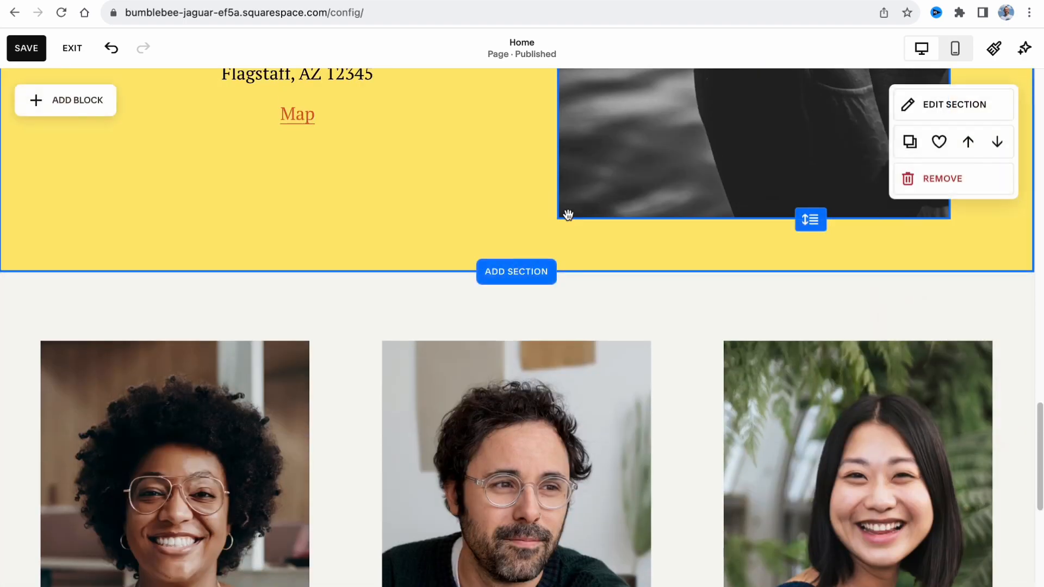
{"action": "scroll", "coordinate": [546, 235], "scroll_direction": "up", "scroll_amount": 5}
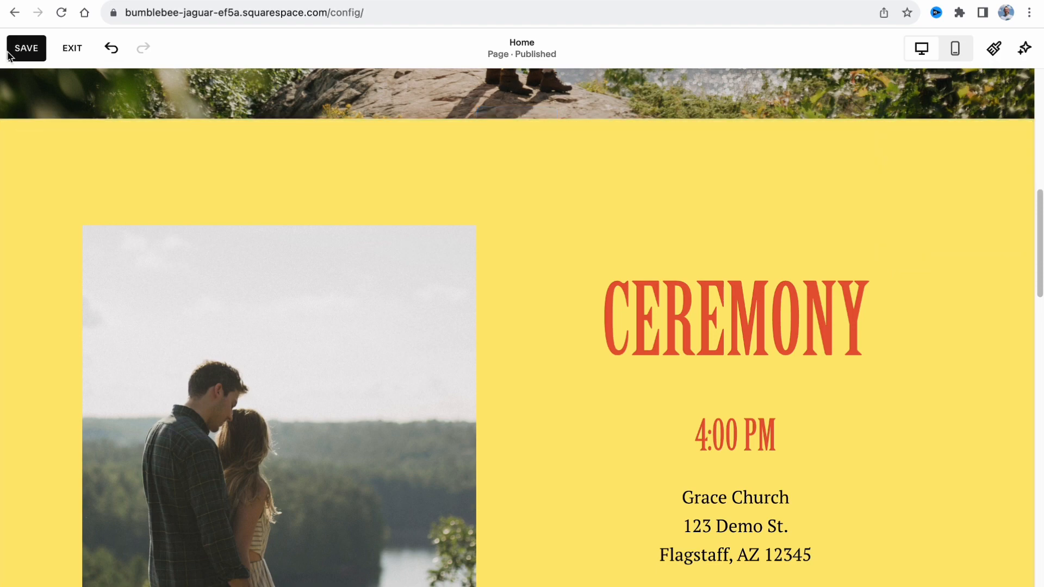
Save the changes to the home page and exit the page editor.
{"action": "left_click", "coordinate": [28, 54]}
{"action": "left_click", "coordinate": [82, 49]}
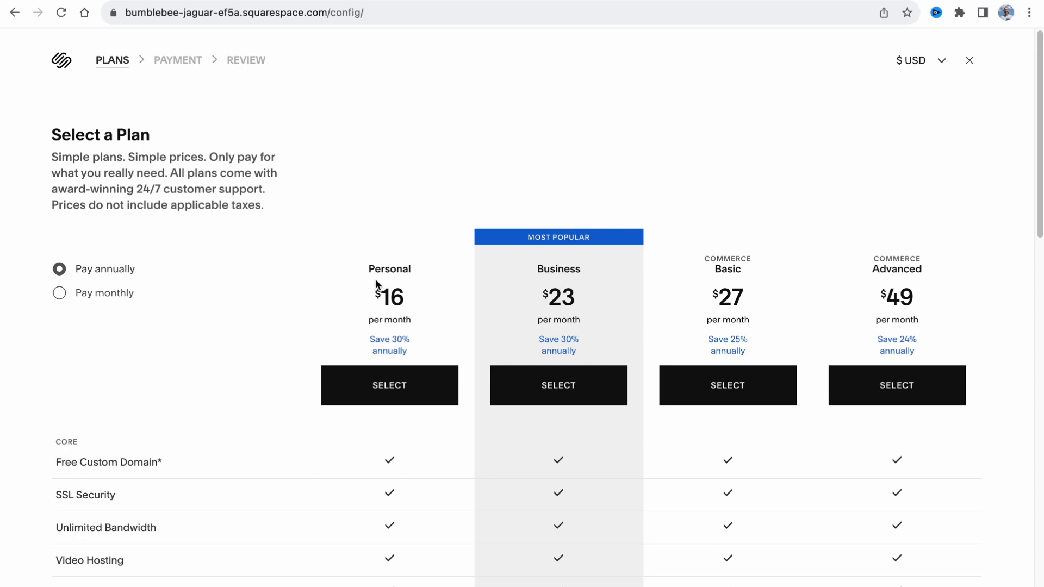
Compare the subscription plans' prices and features under annual and monthly payment, and close the plan selection without choosing one.
{"action": "left_click_drag", "start_coordinate": [365, 269], "coordinate": [408, 262]}
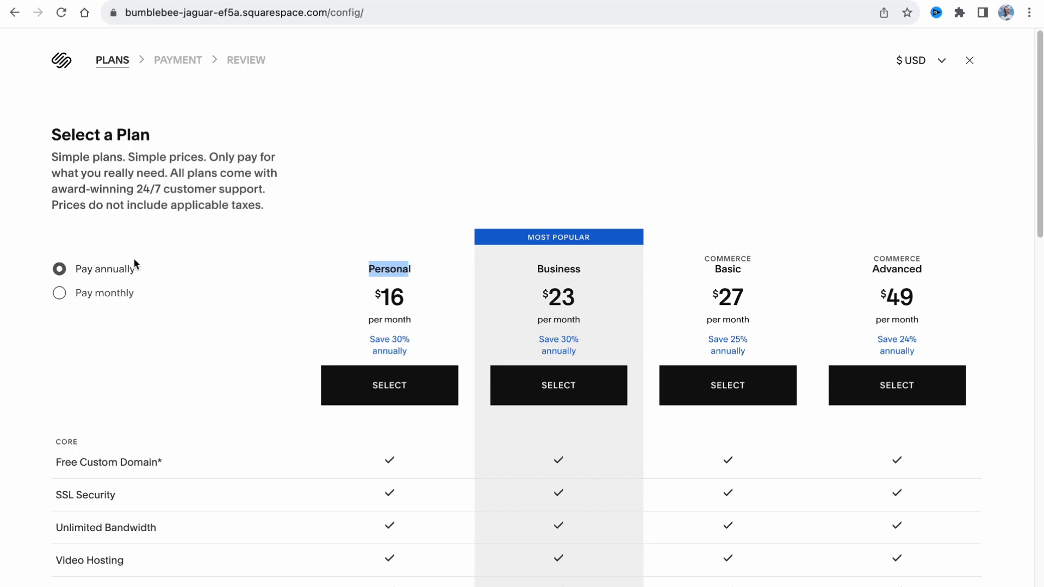
{"action": "left_click", "coordinate": [107, 294]}
{"action": "scroll", "coordinate": [392, 223], "scroll_direction": "down", "scroll_amount": 4}
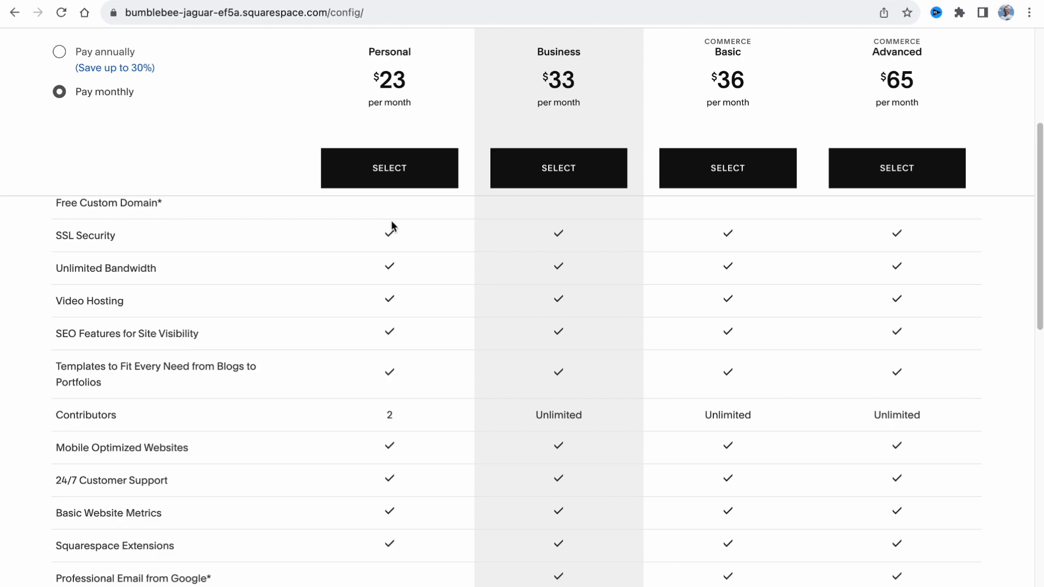
{"action": "scroll", "coordinate": [390, 220], "scroll_direction": "down", "scroll_amount": 3}
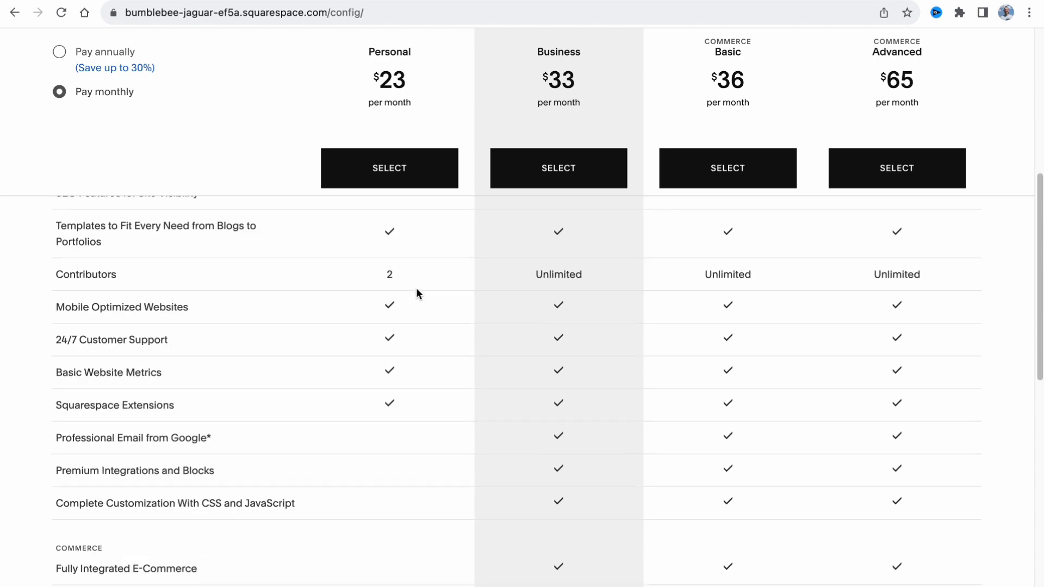
{"action": "scroll", "coordinate": [415, 288], "scroll_direction": "up", "scroll_amount": 10}
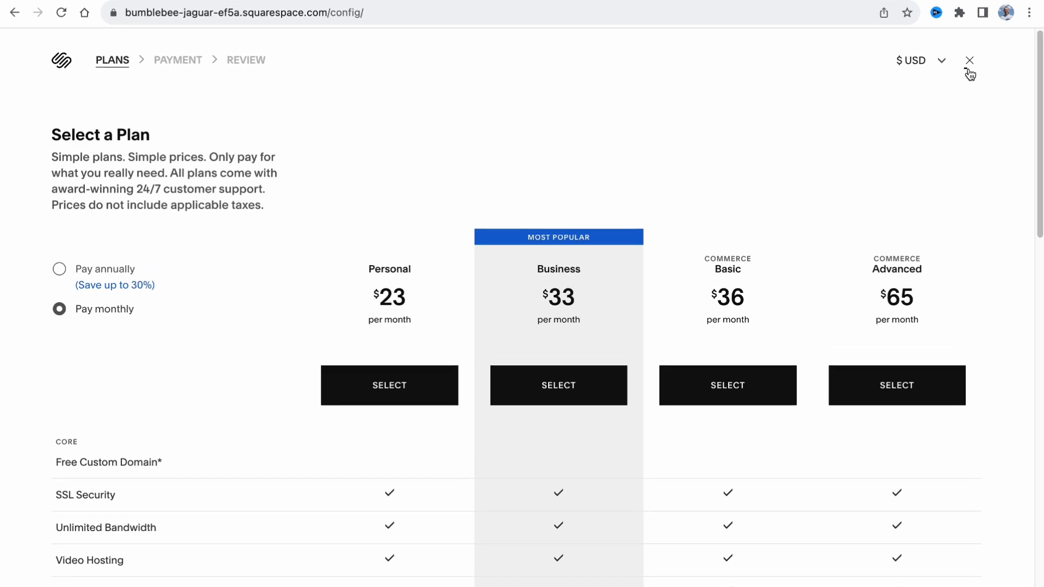
{"action": "left_click", "coordinate": [969, 46]}
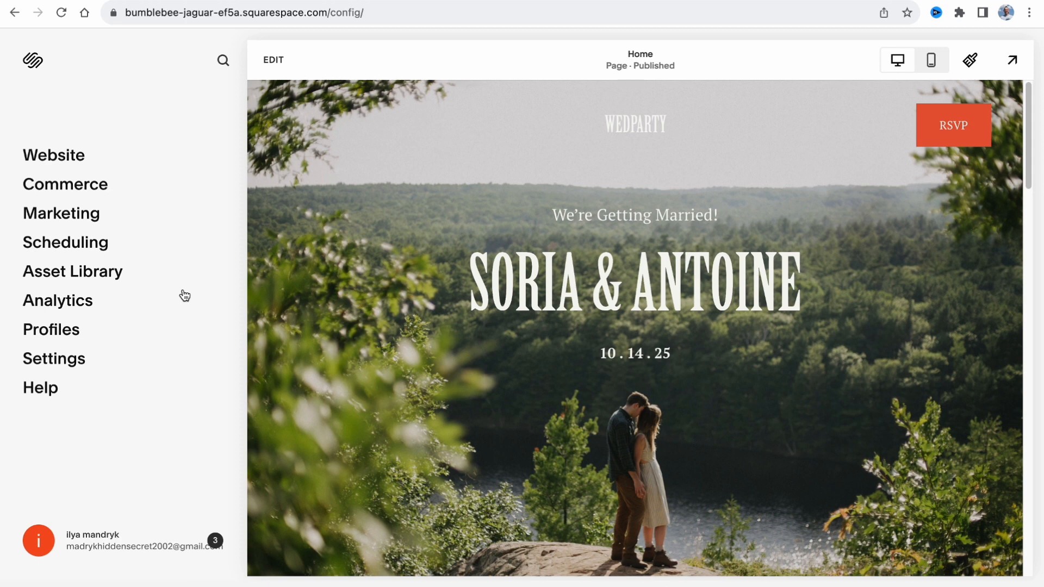
Return to the account dashboard and delete the WedParty website, confirming the deletion.
{"action": "left_click", "coordinate": [33, 61]}
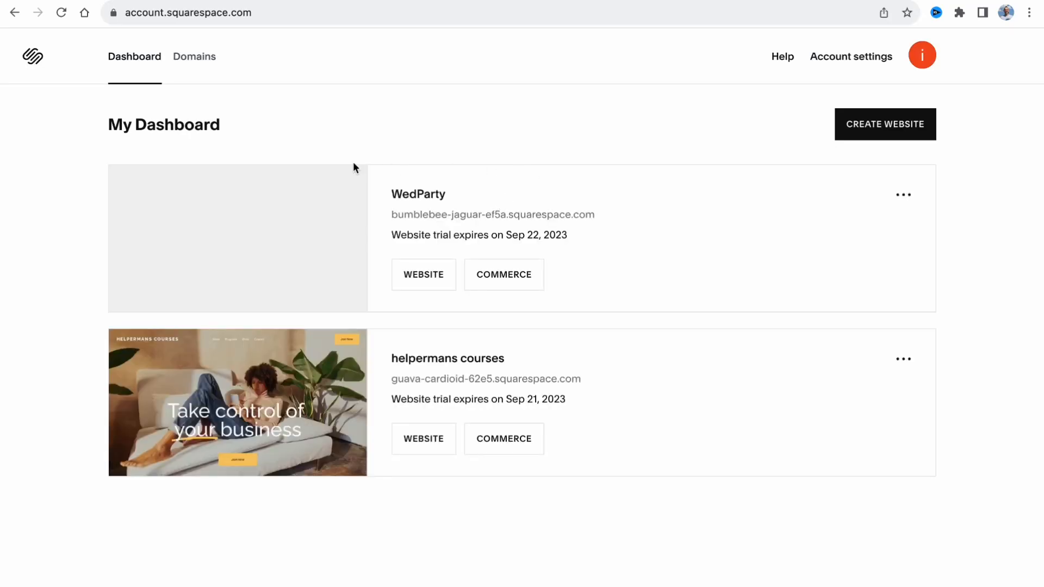
{"action": "mouse_move", "coordinate": [228, 196]}
{"action": "left_click", "coordinate": [904, 198]}
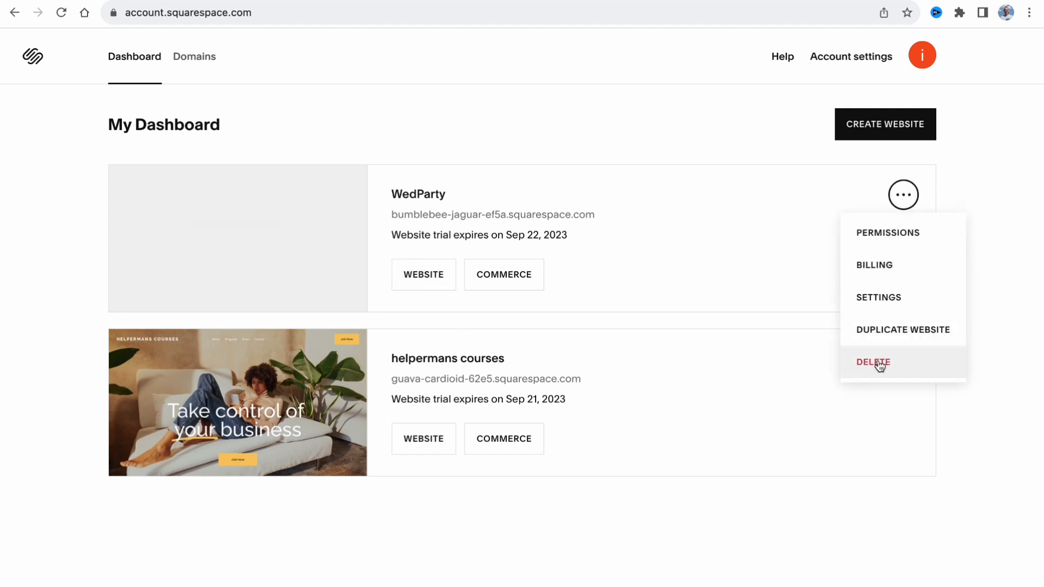
{"action": "left_click", "coordinate": [876, 359]}
{"action": "left_click", "coordinate": [603, 368]}
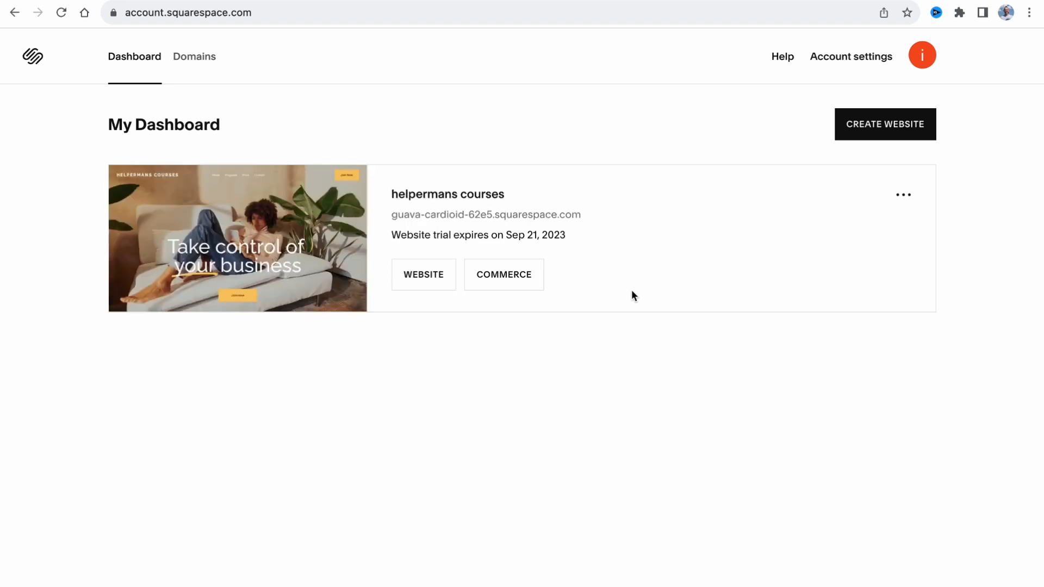